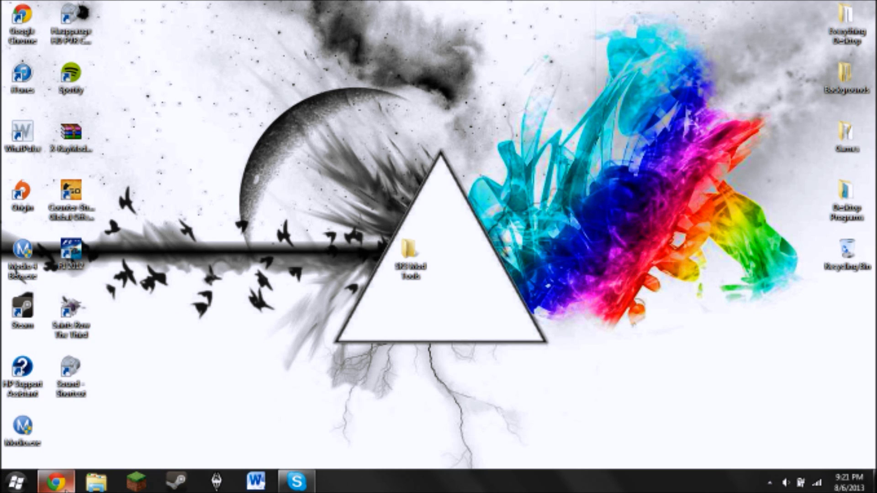
# - Switch the browser to the General Chat forum page, then minimize it to reveal the desktop
pyautogui.click(66, 488)
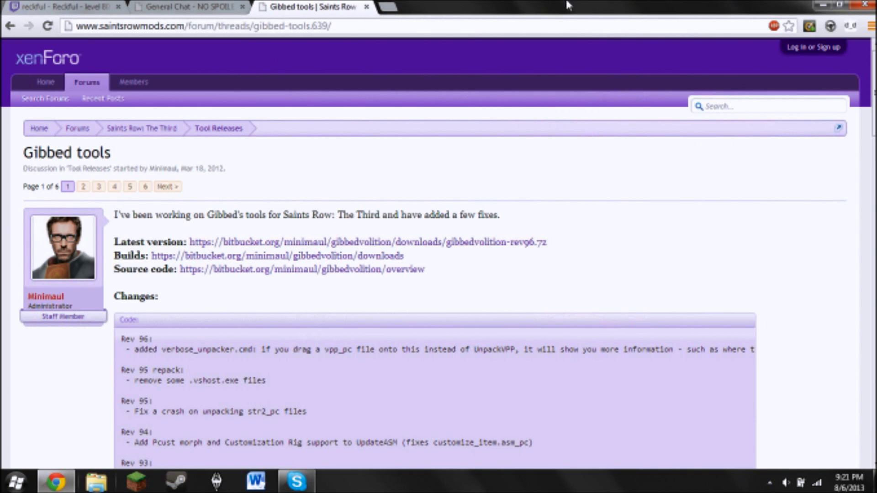
pyautogui.click(183, 6)
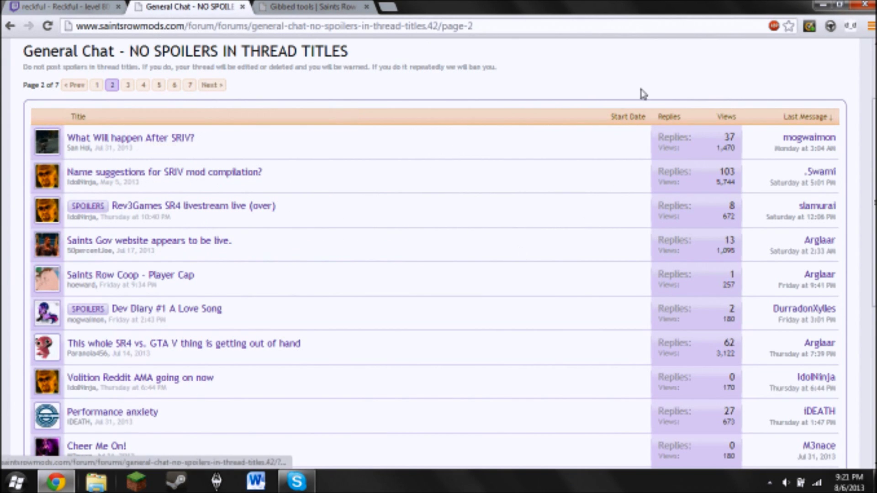
pyautogui.click(825, 4)
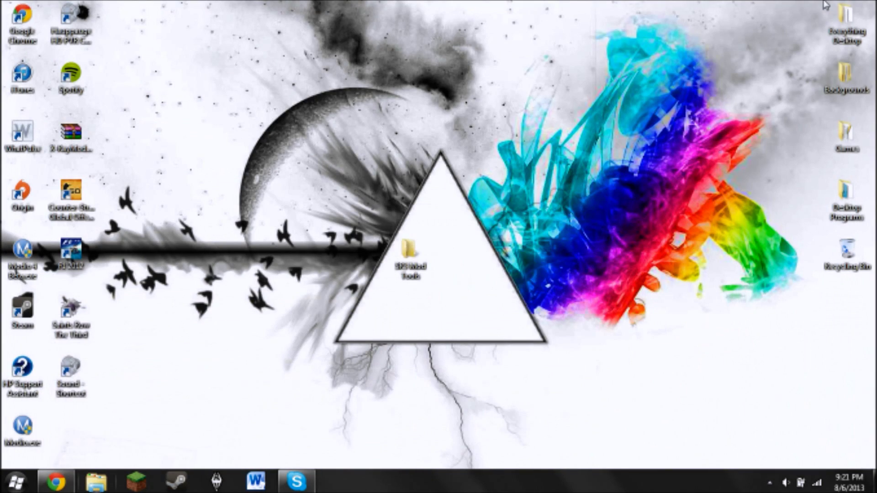
# - Open the SR3 Mod Tools folder, return to the Desktop listing, then minimize and restore Explorer
pyautogui.moveTo(594, 150); pyautogui.dragTo(347, 120)
pyautogui.doubleClick(419, 261)
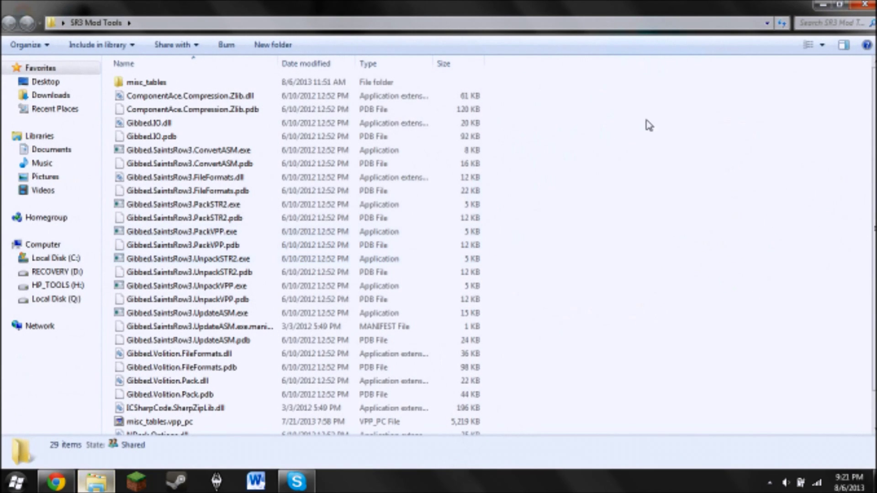
pyautogui.click(55, 83)
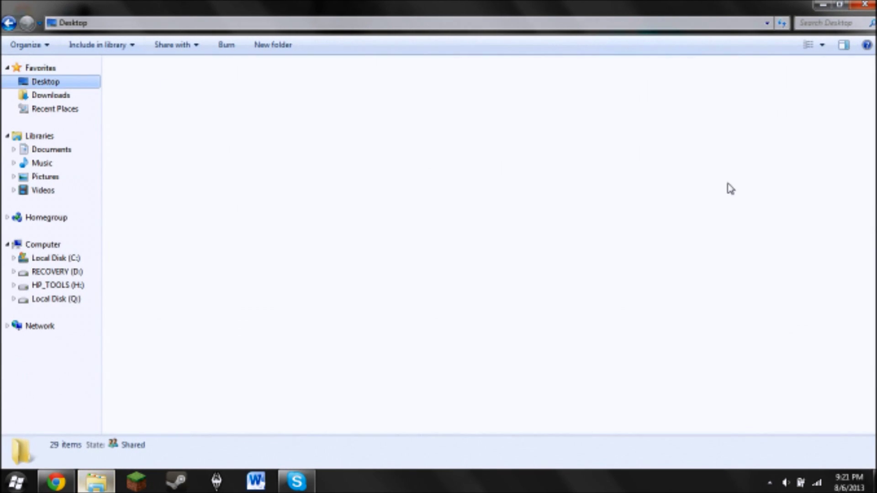
pyautogui.click(668, 351)
pyautogui.click(823, 4)
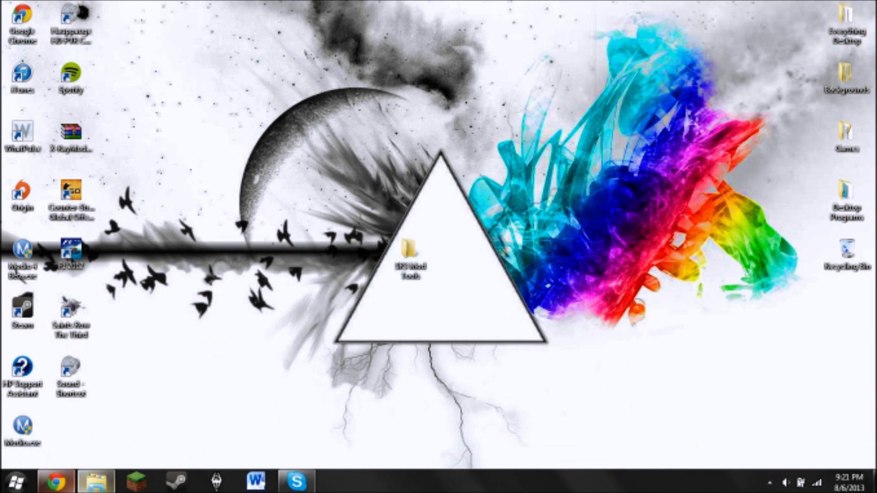
pyautogui.click(96, 481)
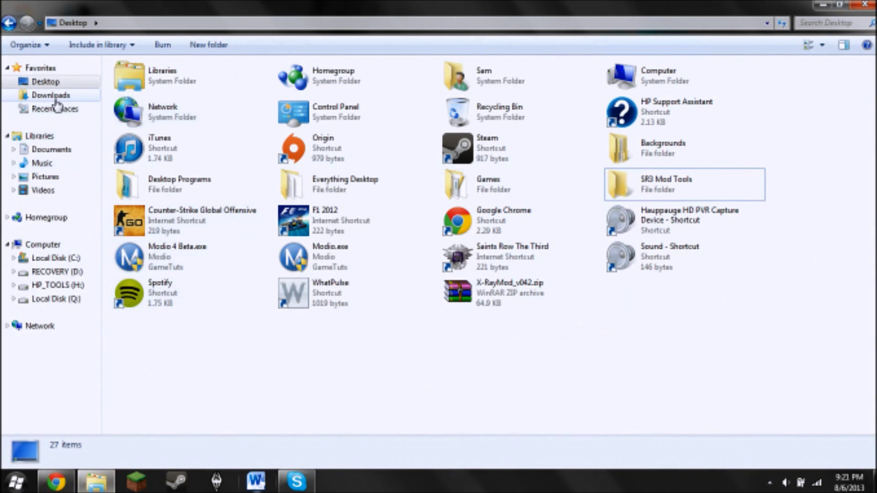
# - Browse the 208-item Downloads folder, then go back to the Desktop listing
pyautogui.click(52, 96)
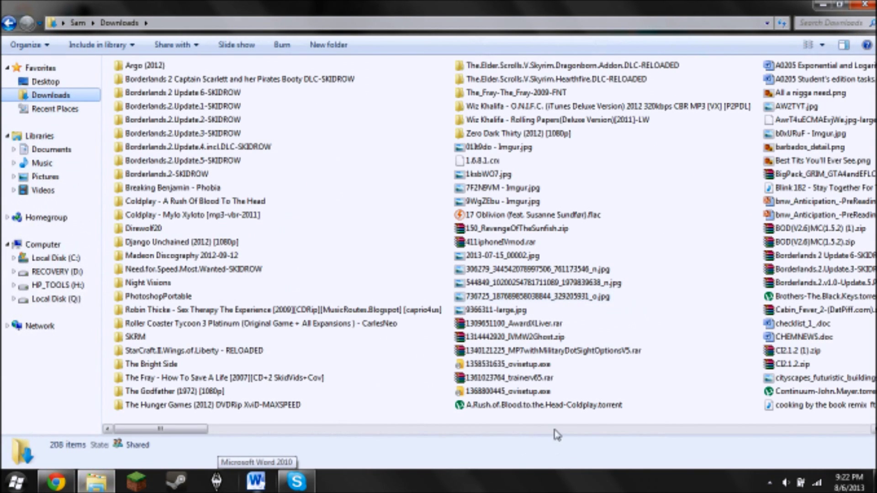
pyautogui.click(554, 430)
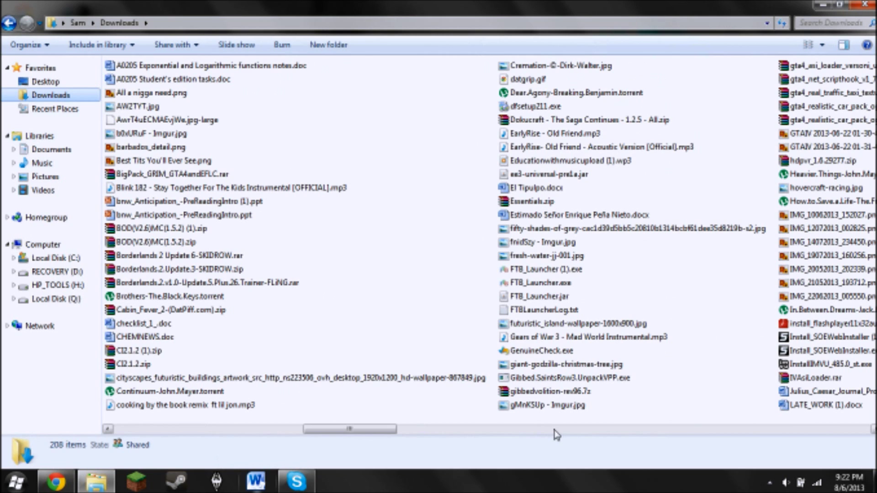
pyautogui.click(554, 429)
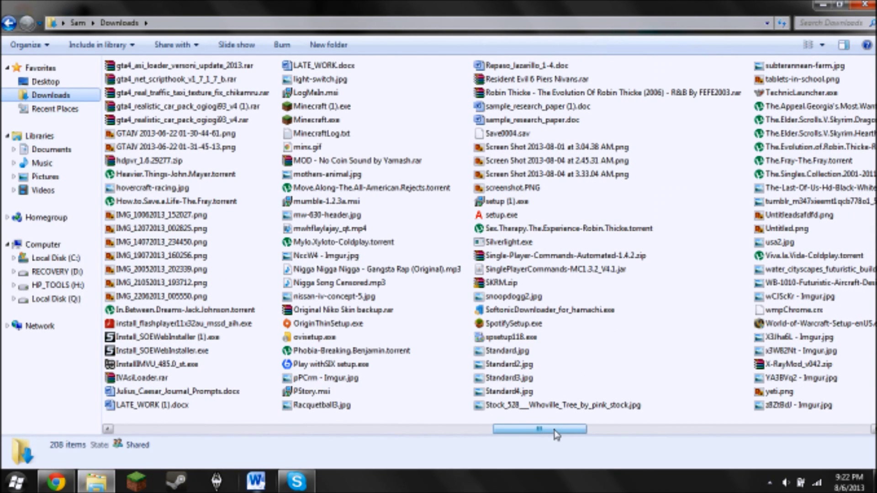
pyautogui.scroll(-1, 593, 431)
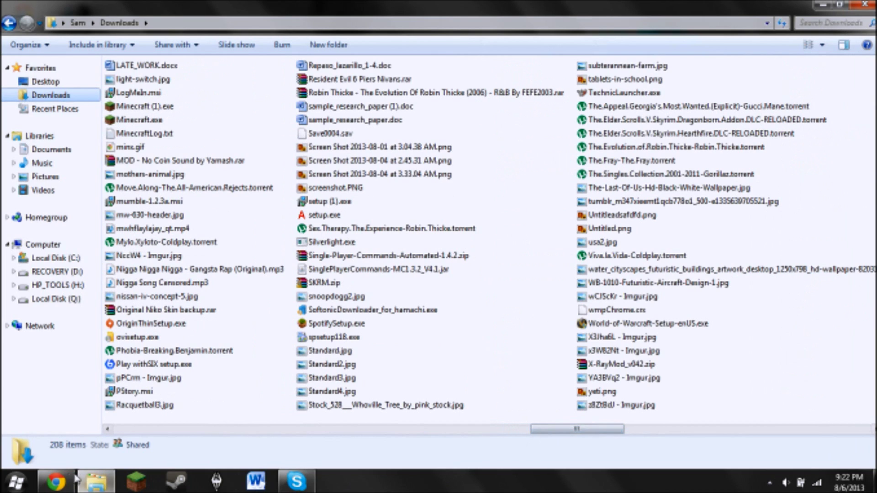
pyautogui.click(45, 81)
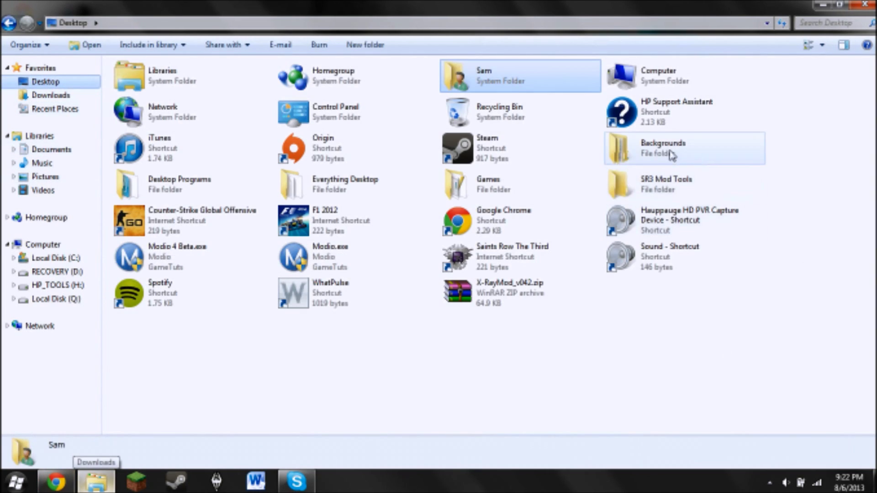
# - Look through the 29 Gibbed files in SR3 Mod Tools, then minimize the Explorer window
pyautogui.doubleClick(658, 183)
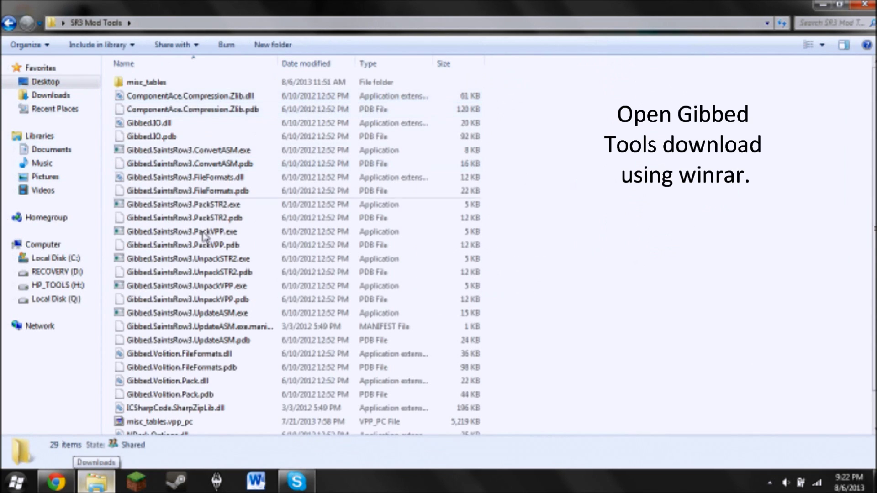
pyautogui.scroll(-1, 211, 427)
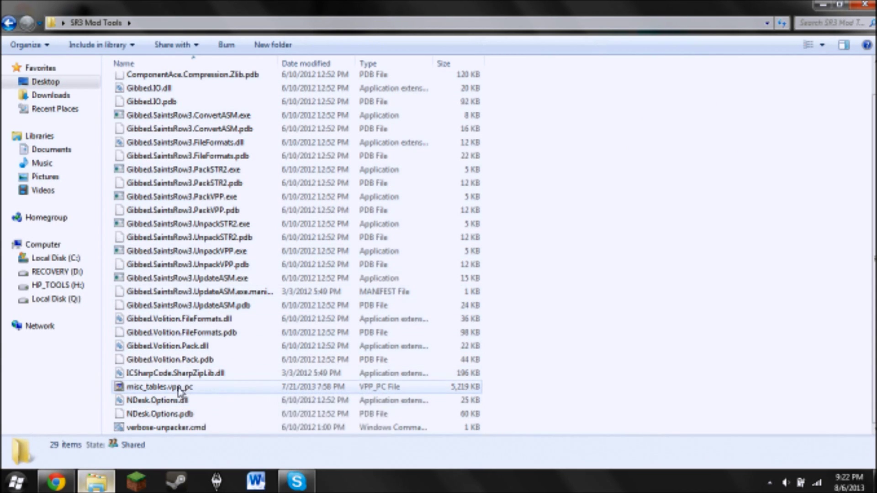
pyautogui.scroll(1, 223, 356)
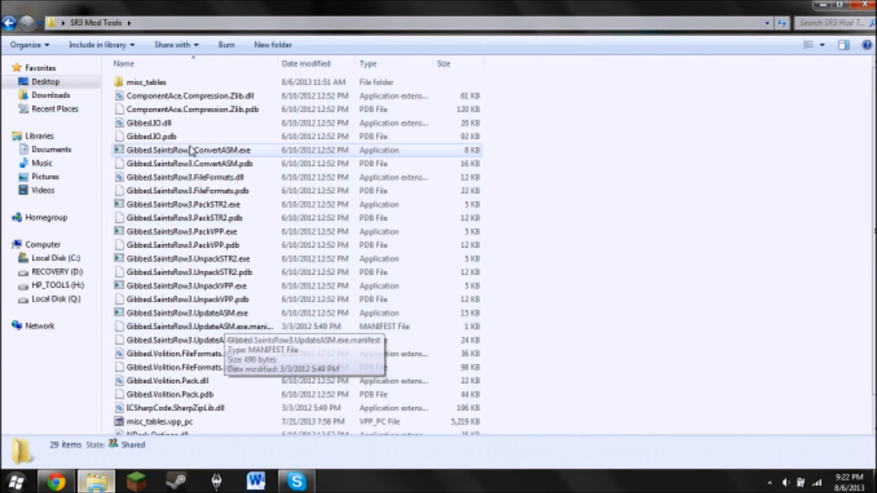
pyautogui.scroll(-1, 188, 401)
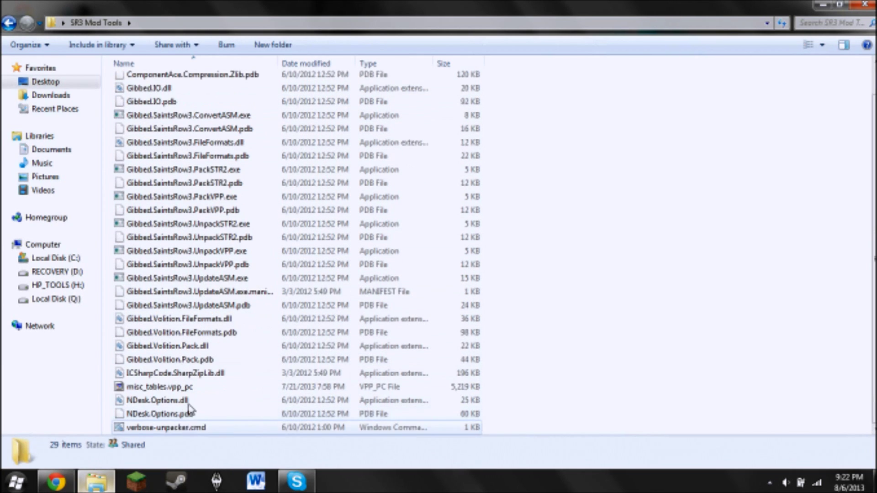
pyautogui.scroll(1, 210, 201)
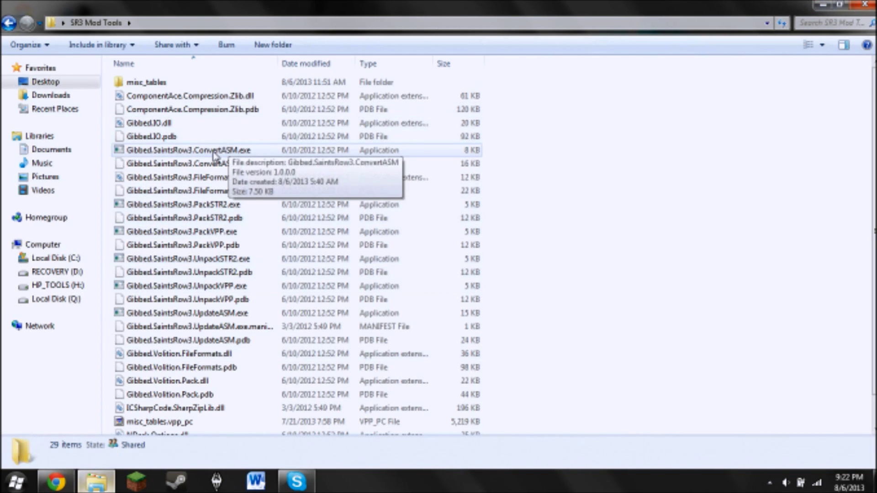
pyautogui.click(822, 5)
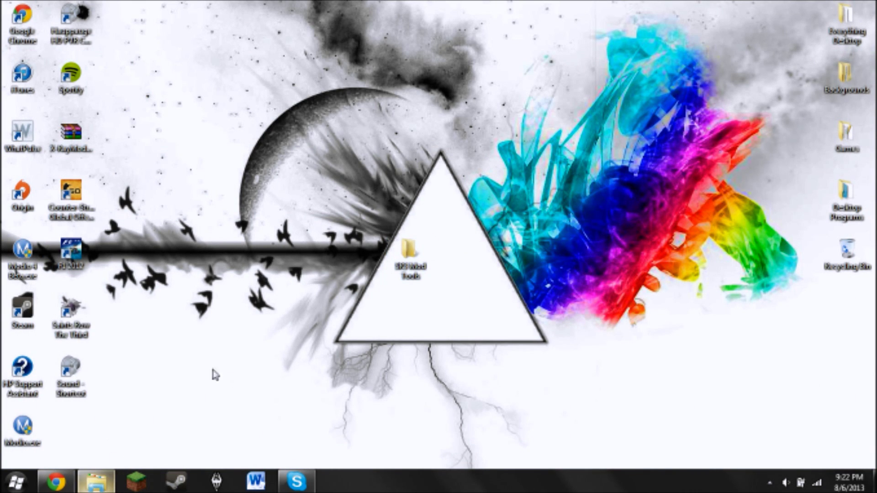
# - Jump through Backgrounds and Documents from the taskbar folder list to reach Local Disk (C:)
pyautogui.rightClick(99, 488)
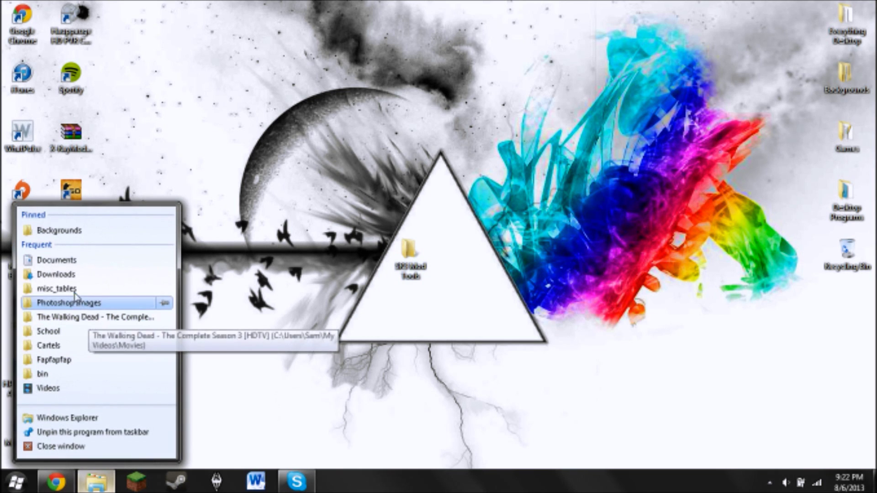
pyautogui.click(68, 230)
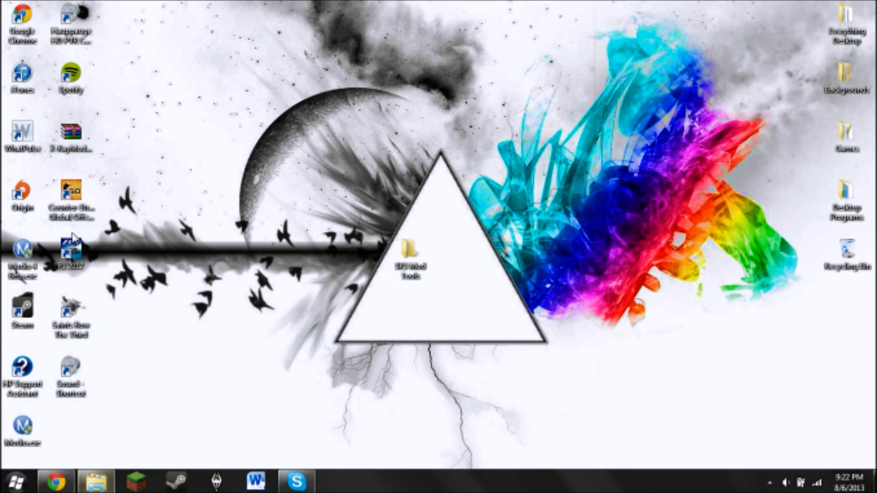
pyautogui.click(43, 149)
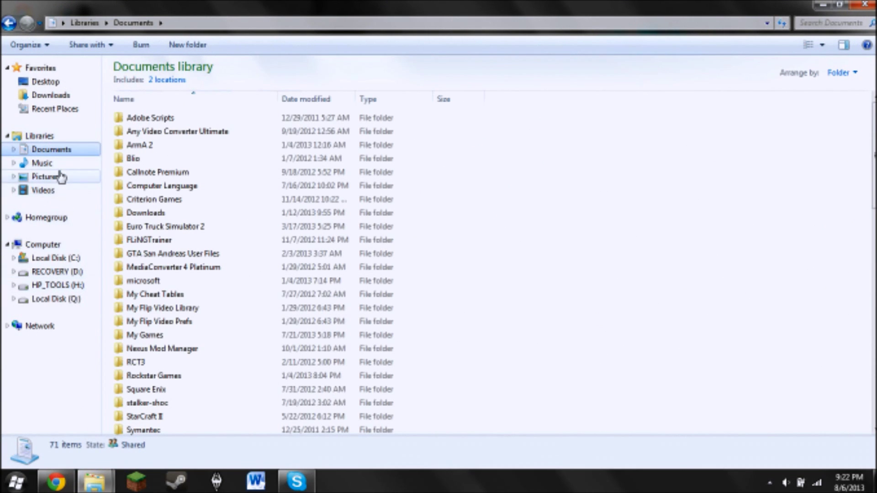
pyautogui.click(66, 258)
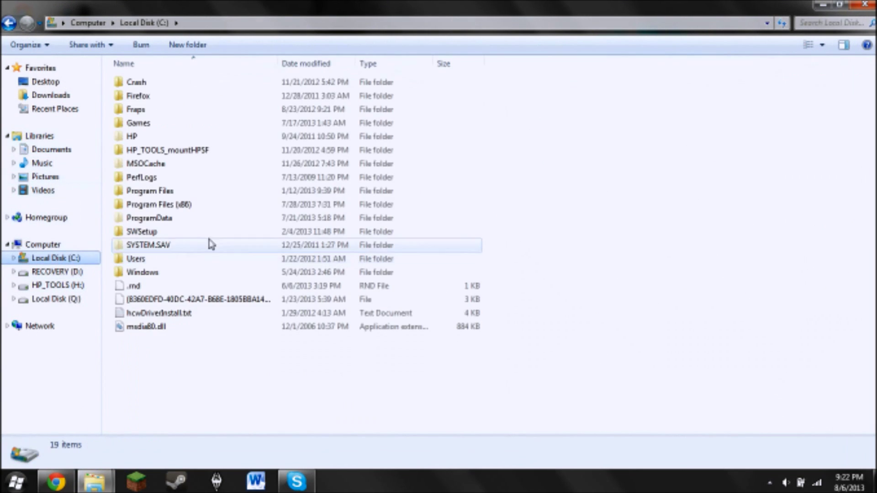
pyautogui.doubleClick(204, 210)
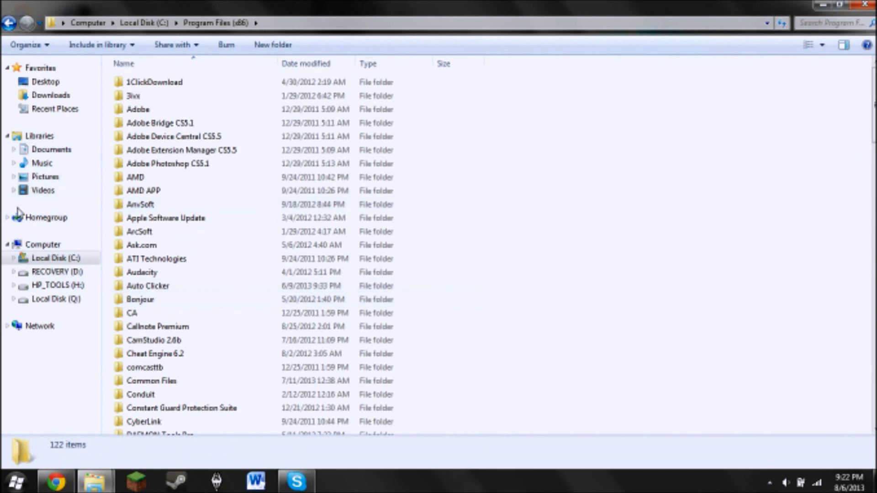
pyautogui.click(55, 258)
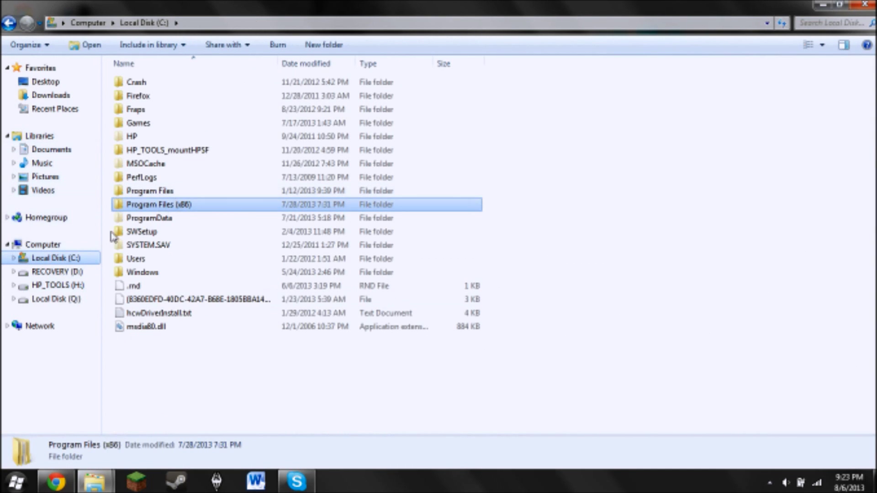
# - Navigate Program Files (x86) > Steam > steamapps > common > Saints Row the Third and review its 32 items
pyautogui.doubleClick(157, 207)
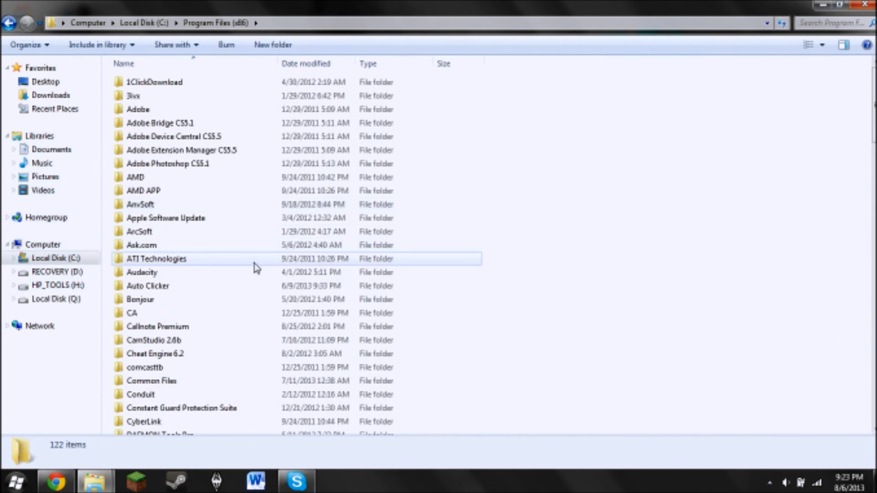
pyautogui.scroll(-18, 588, 242)
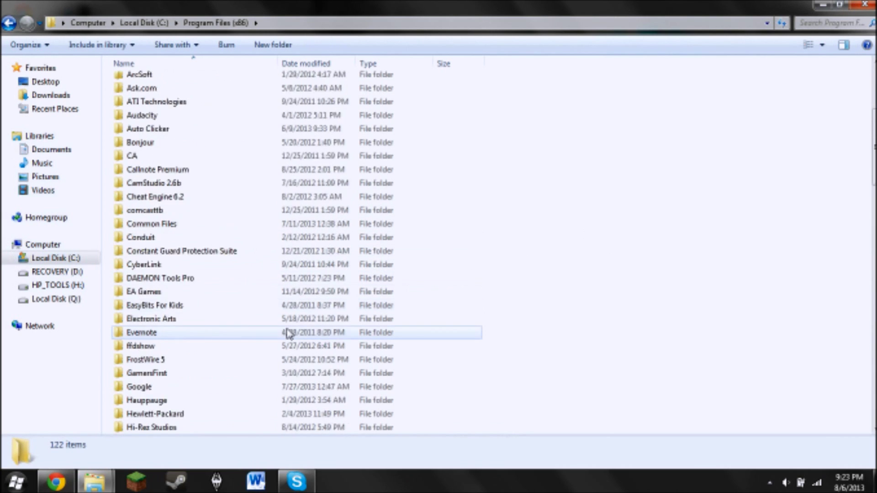
pyautogui.scroll(-9, 288, 333)
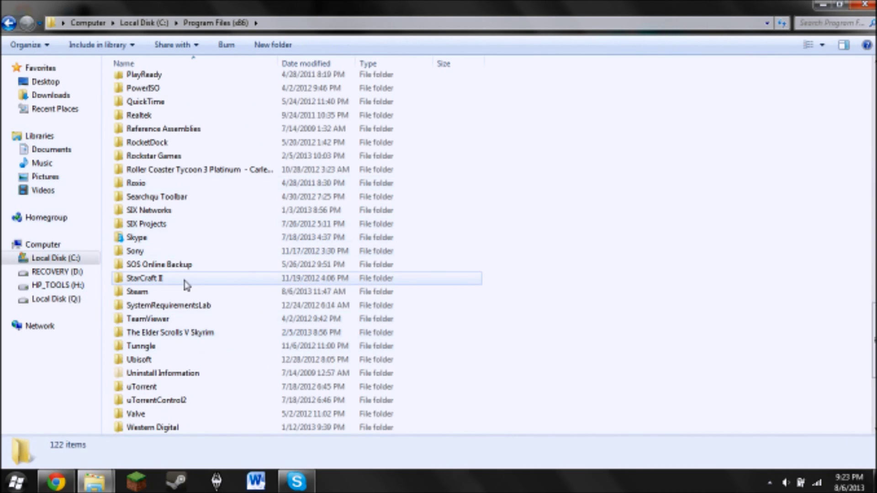
pyautogui.doubleClick(186, 293)
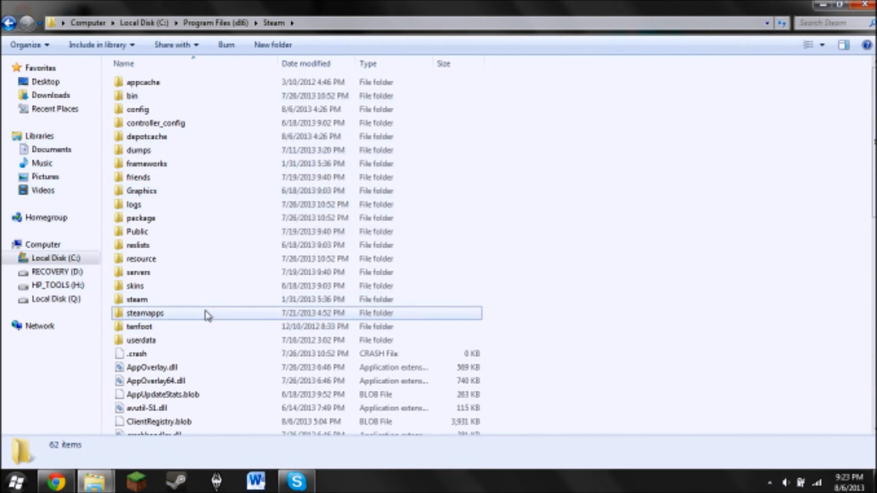
pyautogui.doubleClick(207, 315)
pyautogui.doubleClick(166, 96)
pyautogui.scroll(-2, 155, 297)
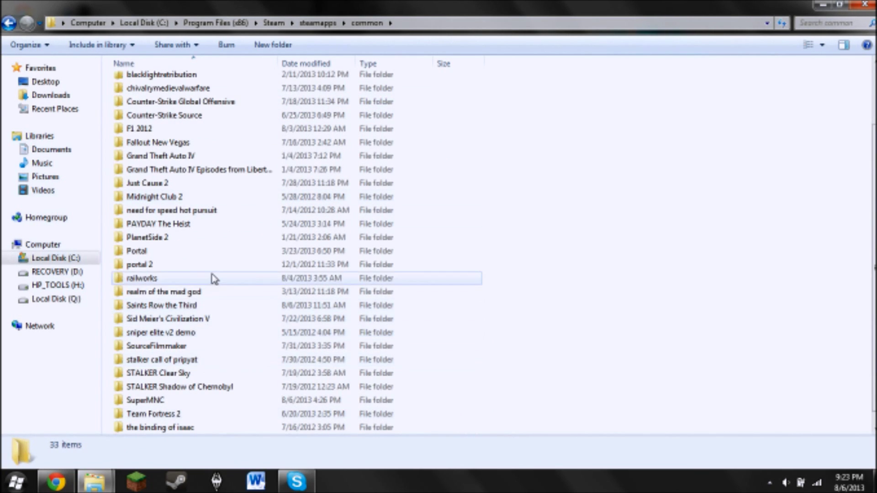
pyautogui.doubleClick(211, 307)
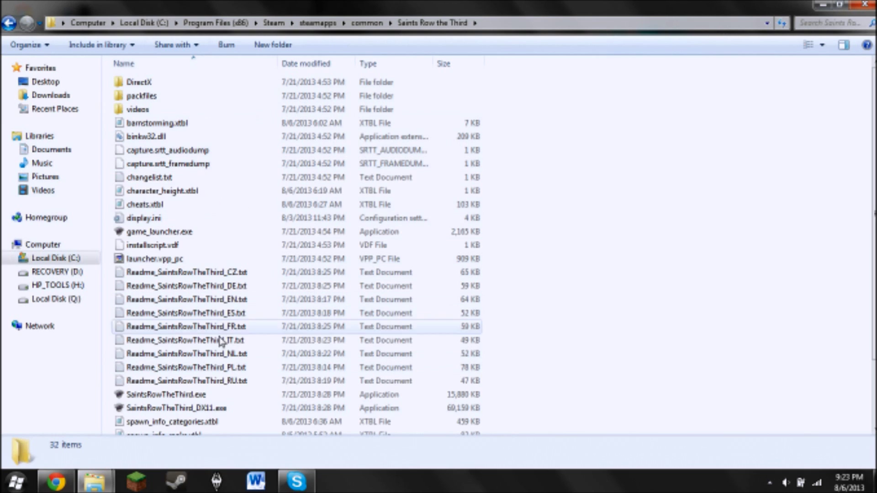
pyautogui.scroll(-2, 216, 370)
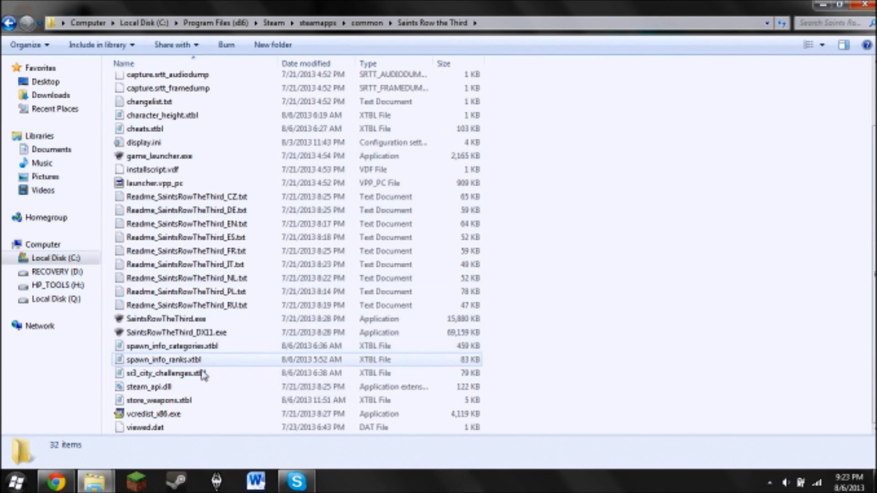
pyautogui.scroll(2, 184, 157)
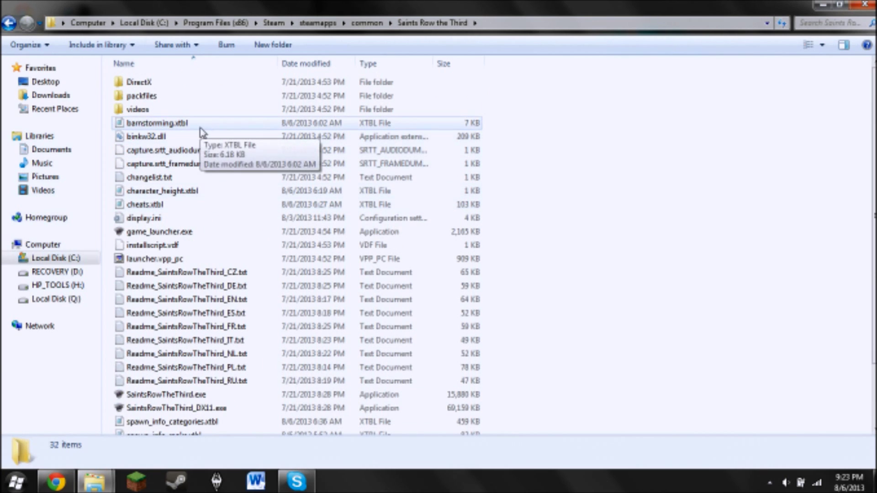
# - Open packfiles\pc\cache and scroll through its 38 vpp_pc files
pyautogui.doubleClick(162, 96)
pyautogui.doubleClick(127, 81)
pyautogui.doubleClick(126, 84)
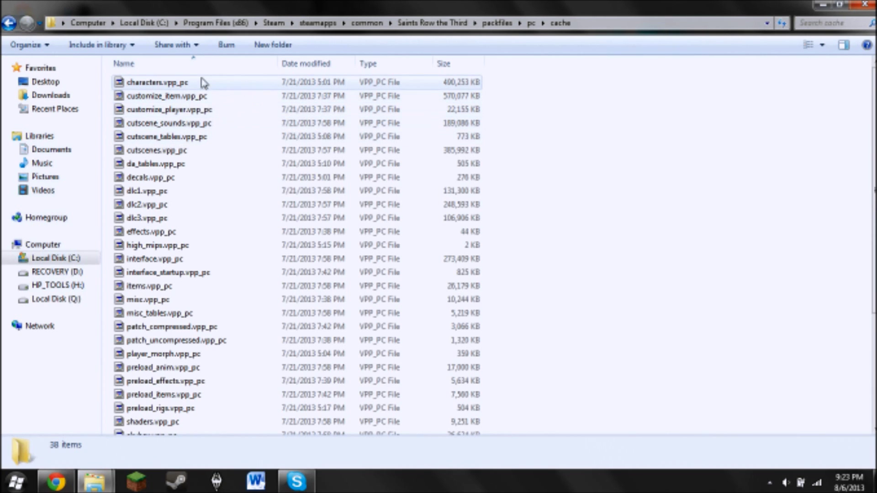
pyautogui.scroll(-4, 215, 274)
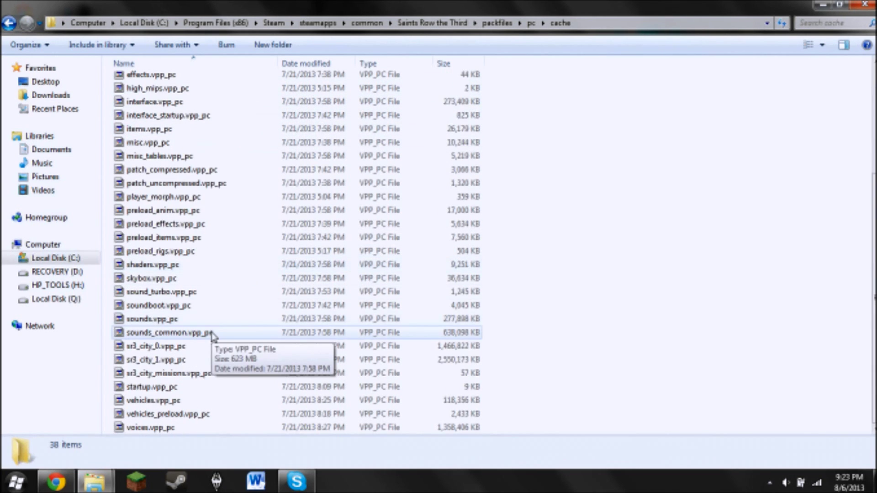
pyautogui.scroll(4, 212, 382)
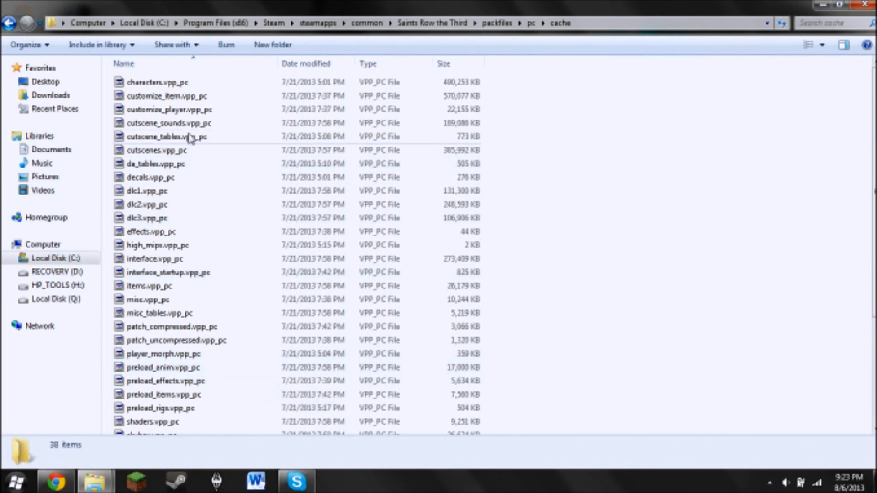
# - Switch between the SR3 Mod Tools and cache windows, then restore the cache window from full screen
pyautogui.moveTo(96, 481)
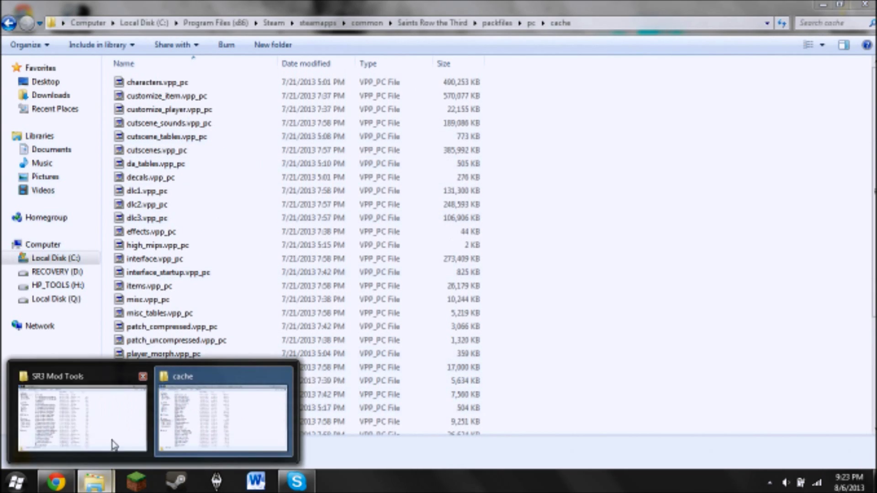
pyautogui.click(112, 402)
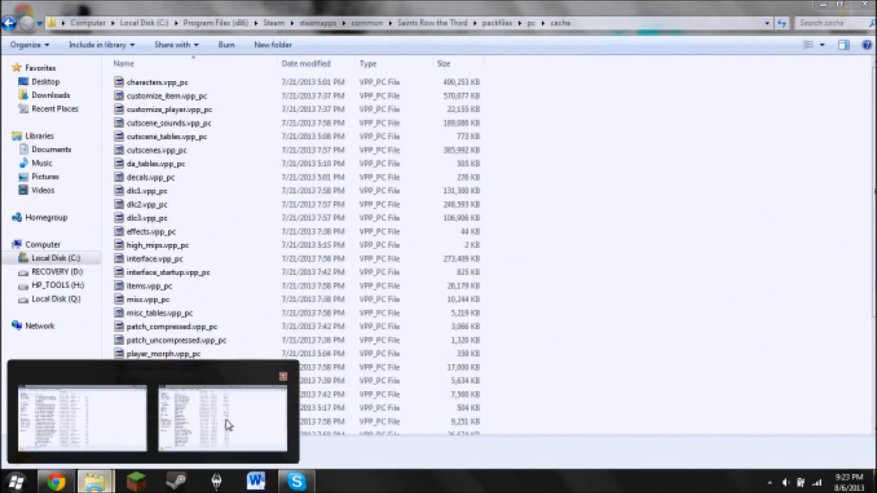
pyautogui.click(225, 421)
pyautogui.click(839, 4)
# - Snap the cache window right and SR3 Mod Tools left, then select misc_tables.vpp_pc
pyautogui.moveTo(676, 55); pyautogui.dragTo(875, 64)
pyautogui.click(344, 20)
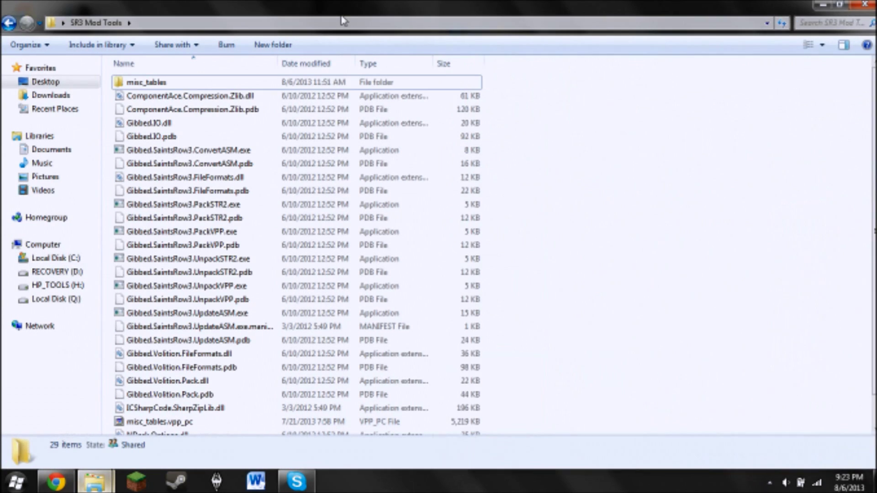
pyautogui.click(840, 6)
pyautogui.moveTo(491, 24); pyautogui.dragTo(2, 54)
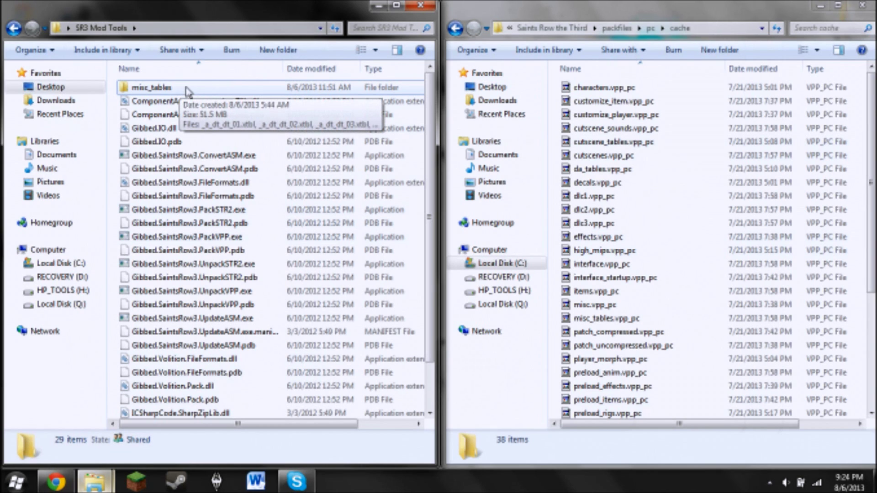
pyautogui.scroll(-2, 187, 90)
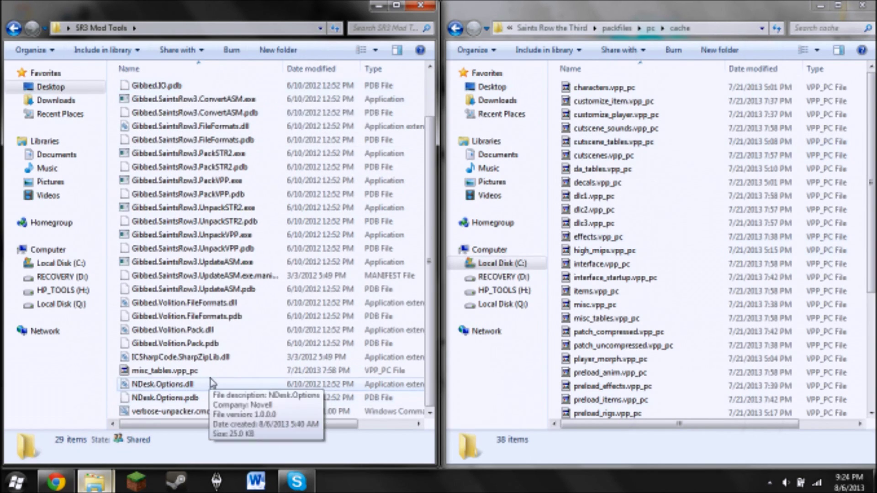
pyautogui.click(215, 374)
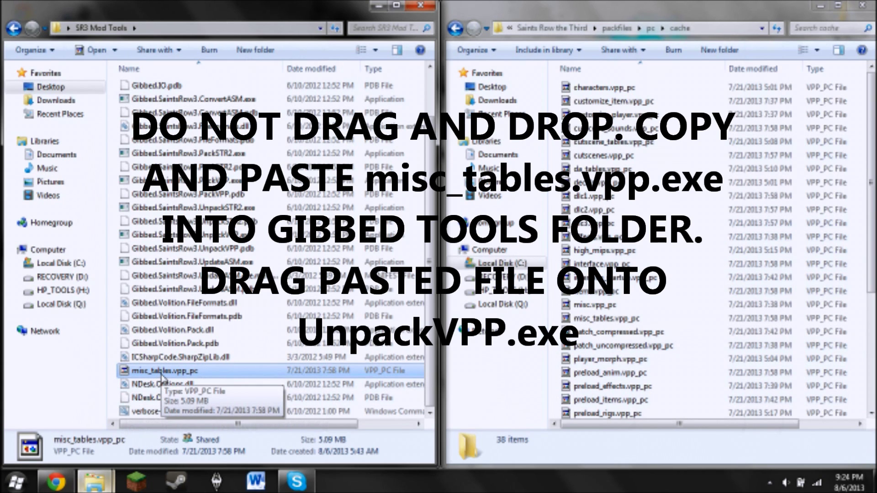
pyautogui.moveTo(162, 375); pyautogui.dragTo(257, 185)
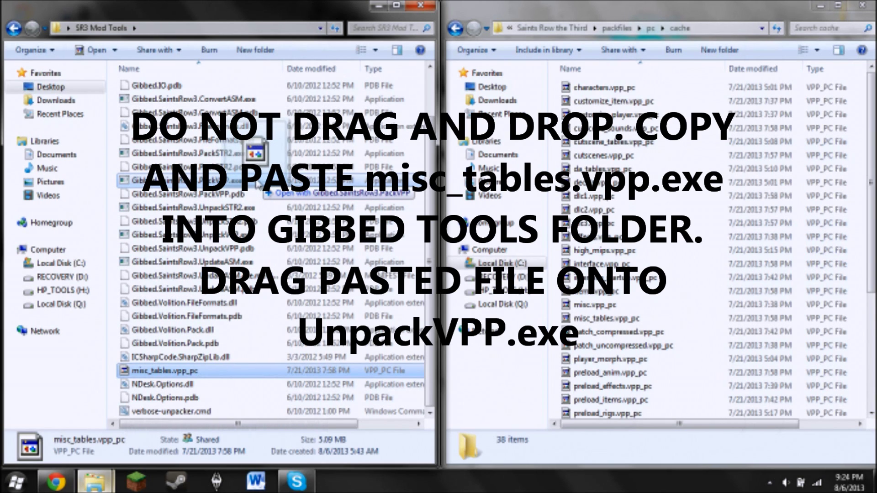
pyautogui.moveTo(258, 184); pyautogui.dragTo(231, 375)
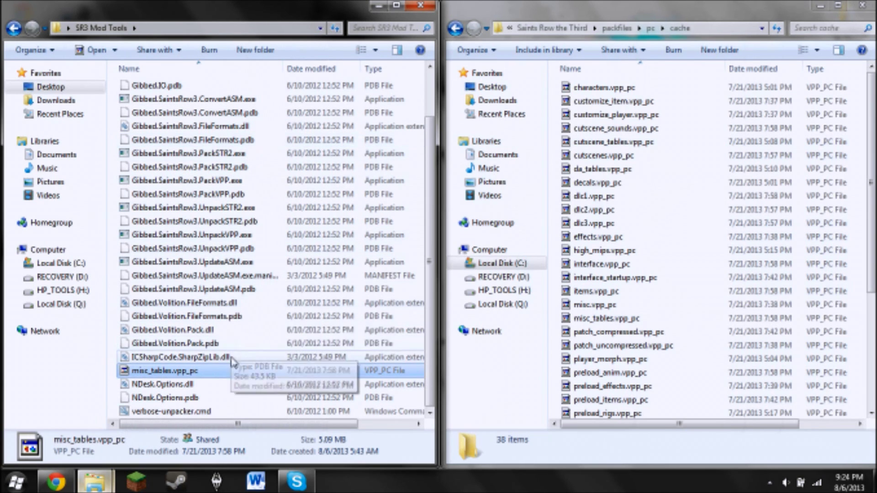
pyautogui.scroll(2, 219, 361)
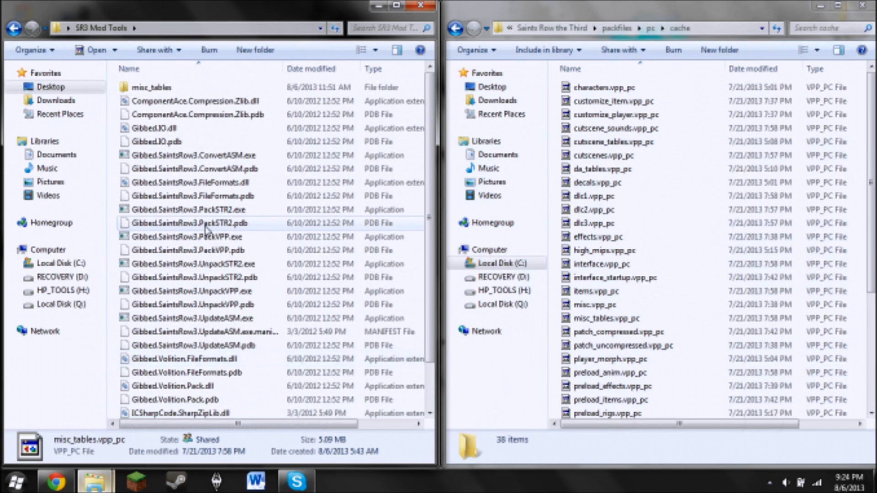
# - Drag misc_tables.vpp_pc from the cache window into the SR3 Mod Tools window
pyautogui.scroll(-2, 254, 376)
pyautogui.scroll(2, 246, 384)
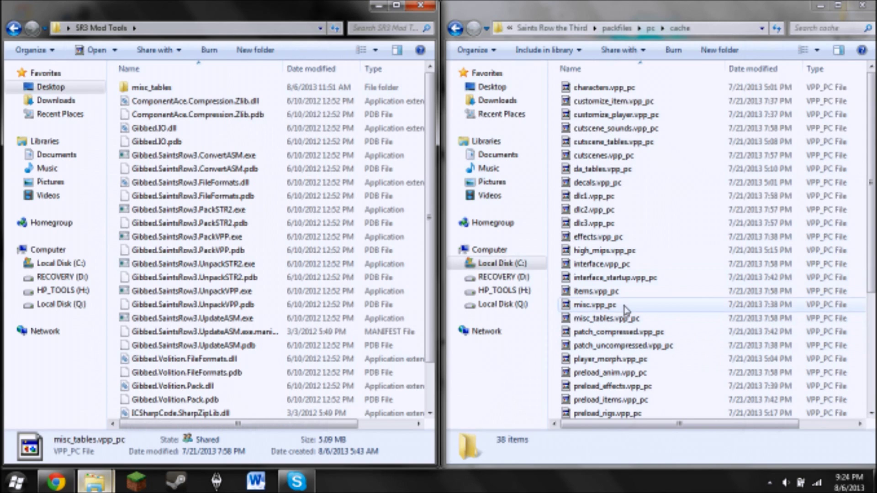
pyautogui.moveTo(626, 315); pyautogui.dragTo(201, 303)
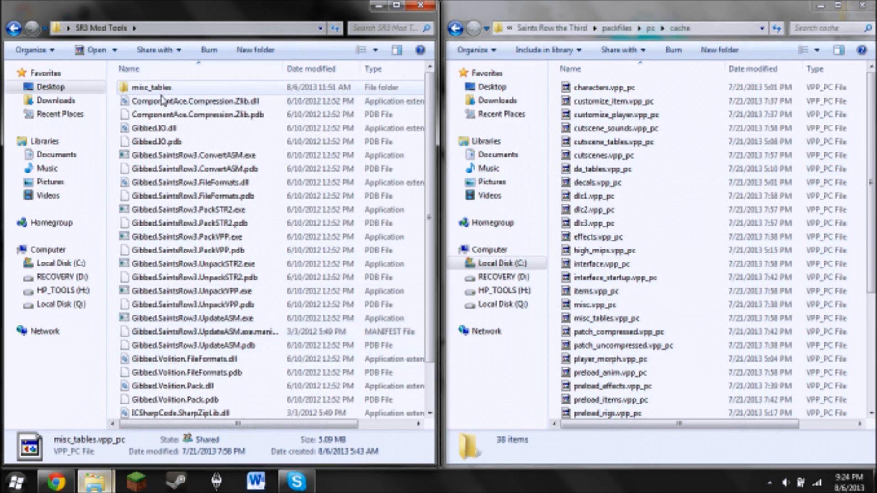
pyautogui.click(169, 88)
pyautogui.doubleClick(169, 87)
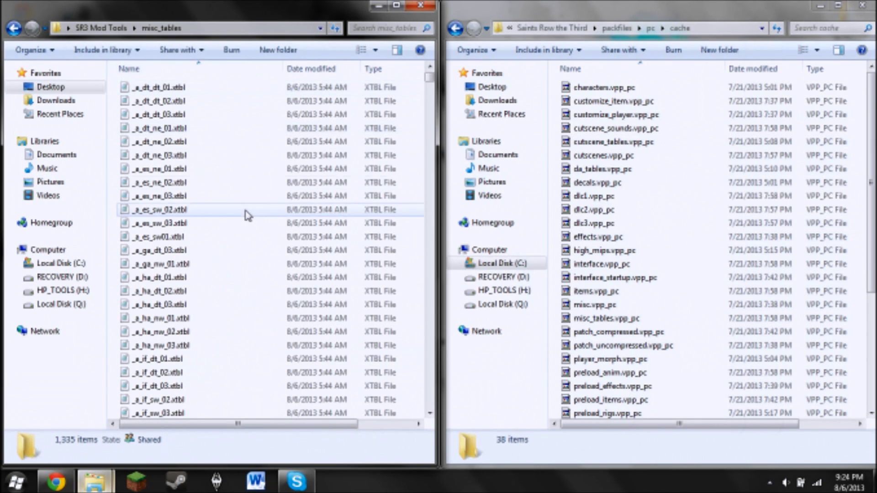
pyautogui.scroll(-20, 203, 120)
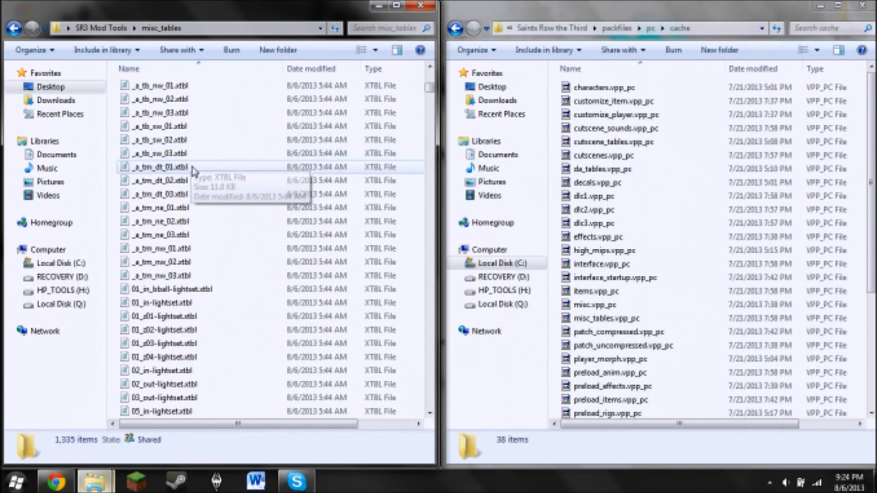
pyautogui.scroll(-20, 194, 170)
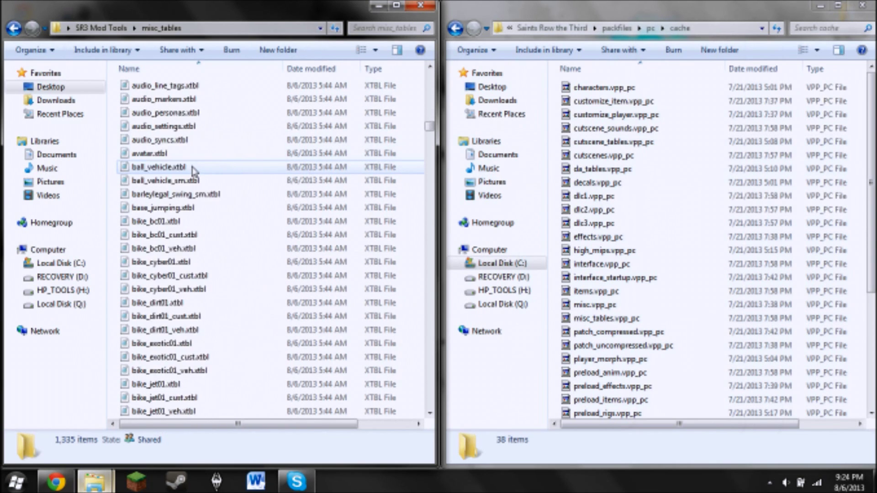
pyautogui.scroll(-20, 194, 171)
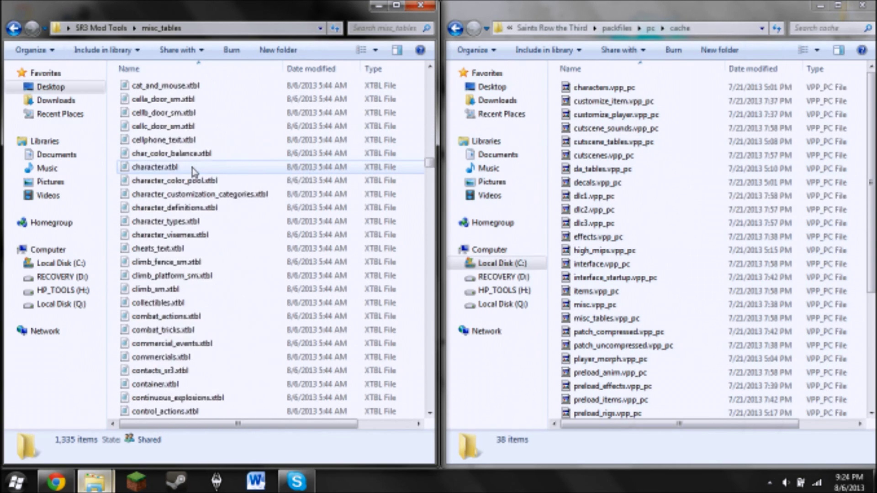
pyautogui.scroll(-20, 193, 170)
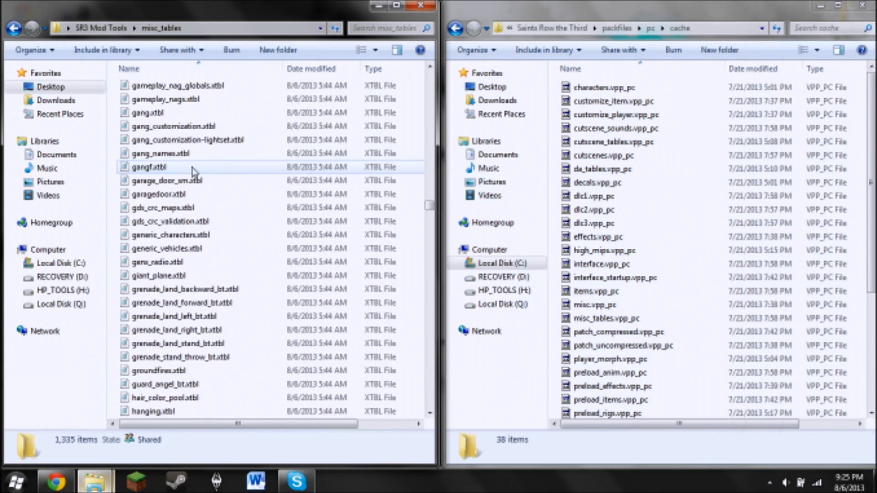
pyautogui.scroll(-20, 194, 170)
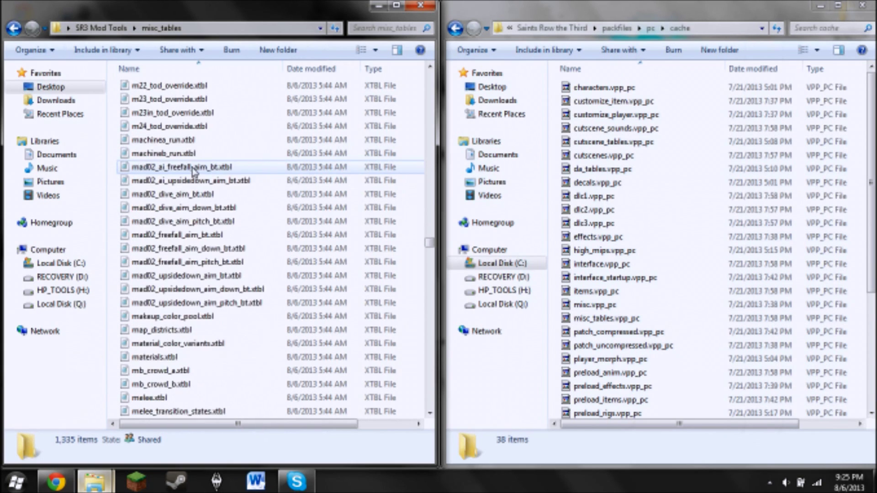
pyautogui.scroll(-8, 194, 170)
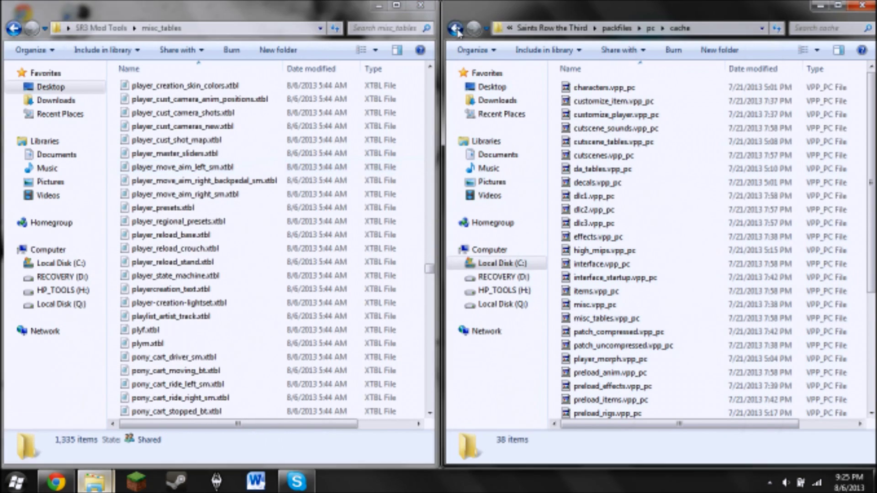
pyautogui.click(456, 29)
# - Go back to the Saints Row the Third folder and check the actions for player_cust_cameras_new.xtbl without running any
pyautogui.click(456, 29)
pyautogui.click(456, 29)
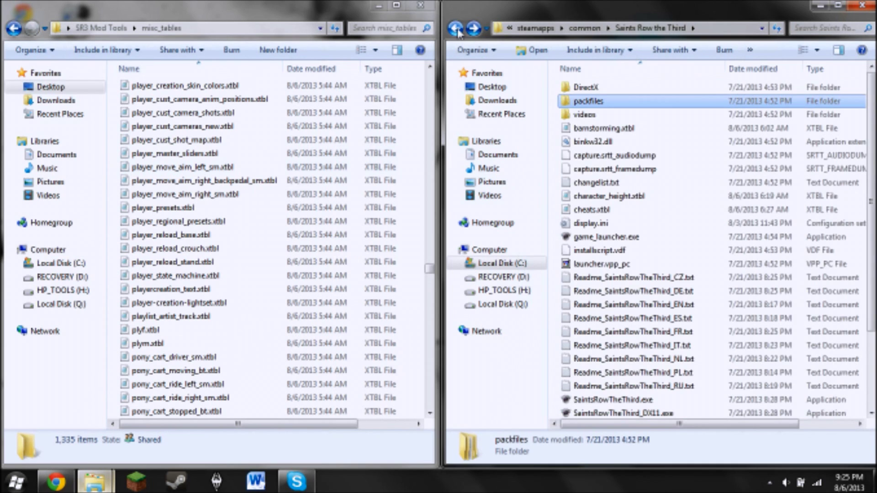
pyautogui.scroll(-1, 604, 351)
pyautogui.scroll(-2, 604, 352)
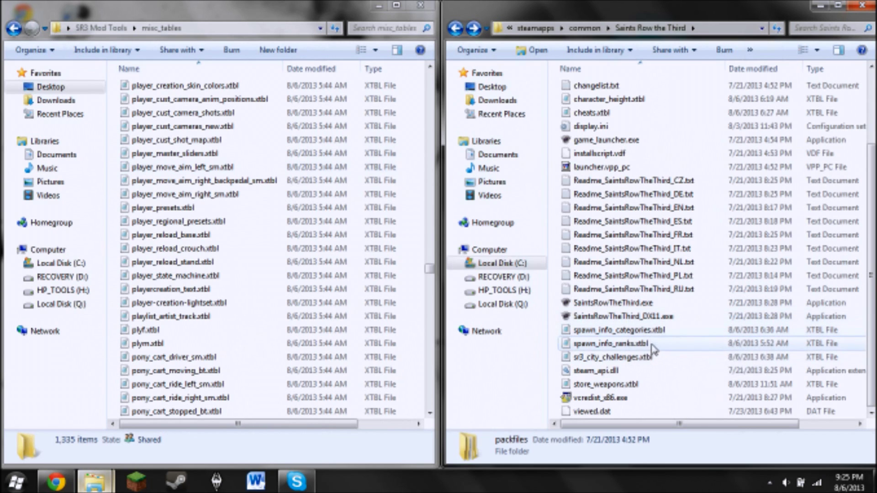
pyautogui.rightClick(170, 127)
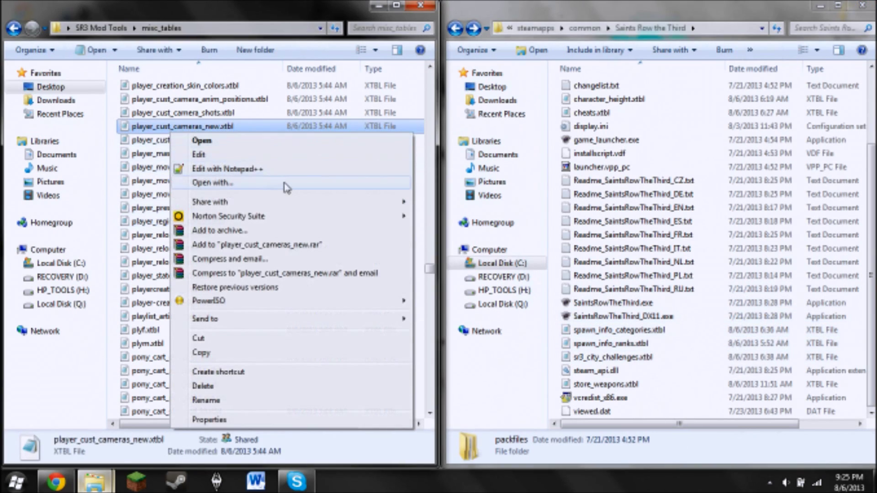
pyautogui.click(307, 20)
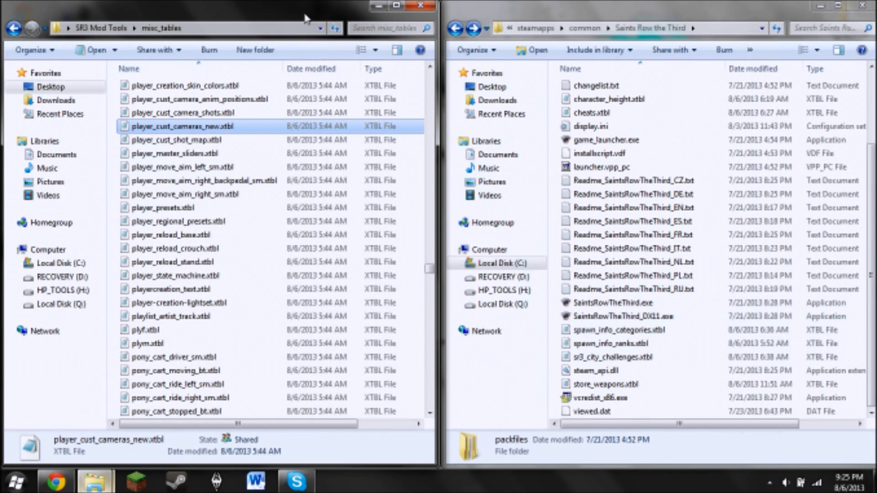
# - Find barnstorming.xtbl in the game folder and open it in Notepad
pyautogui.scroll(7, 294, 192)
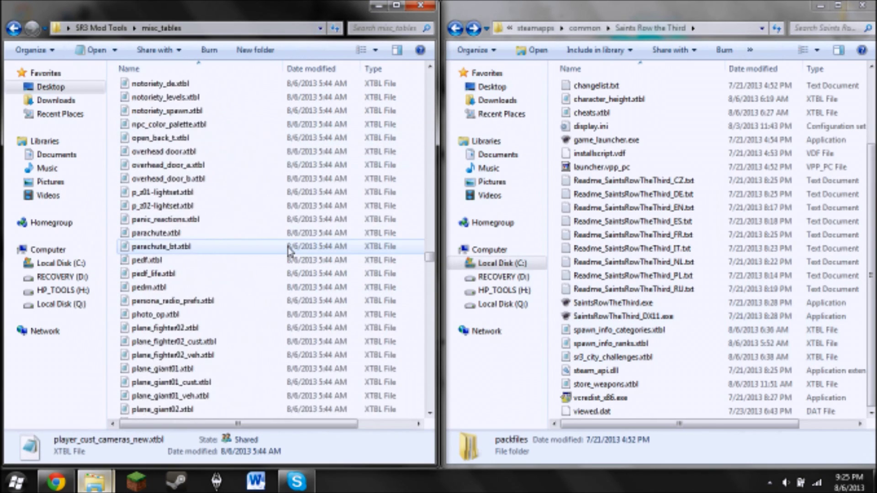
pyautogui.scroll(-8, 289, 250)
pyautogui.scroll(2, 288, 250)
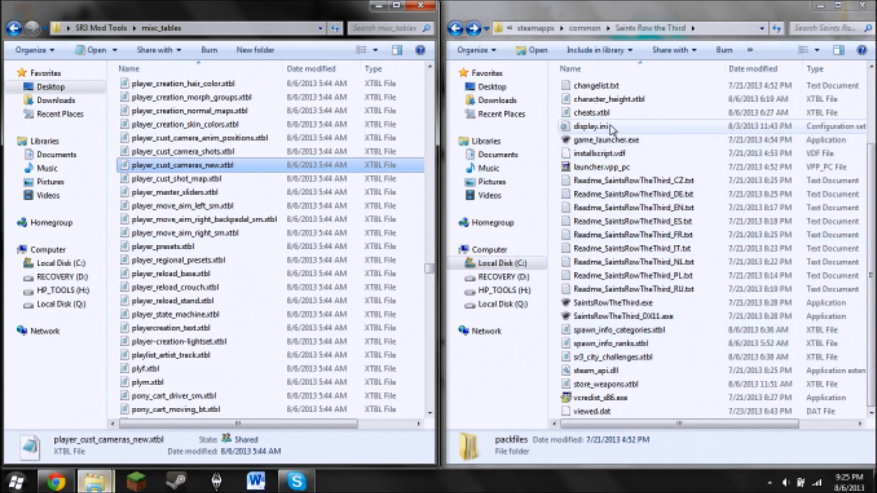
pyautogui.scroll(2, 622, 101)
pyautogui.scroll(1, 622, 102)
pyautogui.click(632, 126)
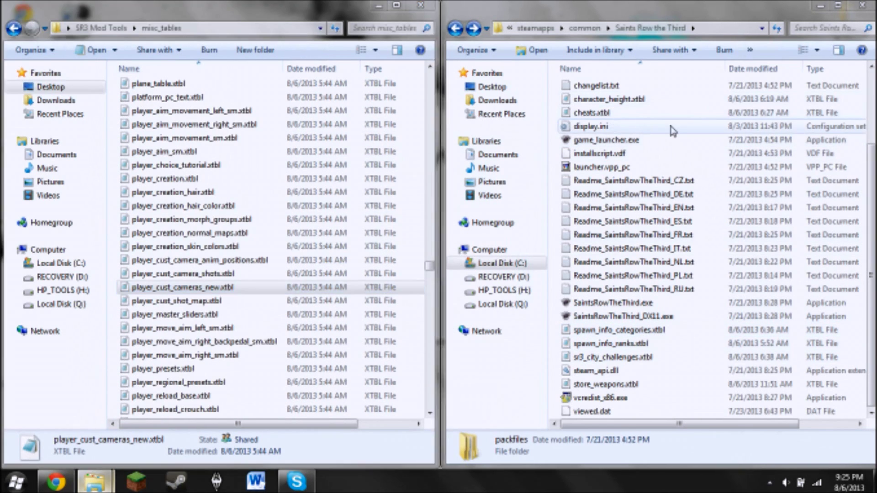
pyautogui.scroll(2, 634, 132)
pyautogui.click(634, 113)
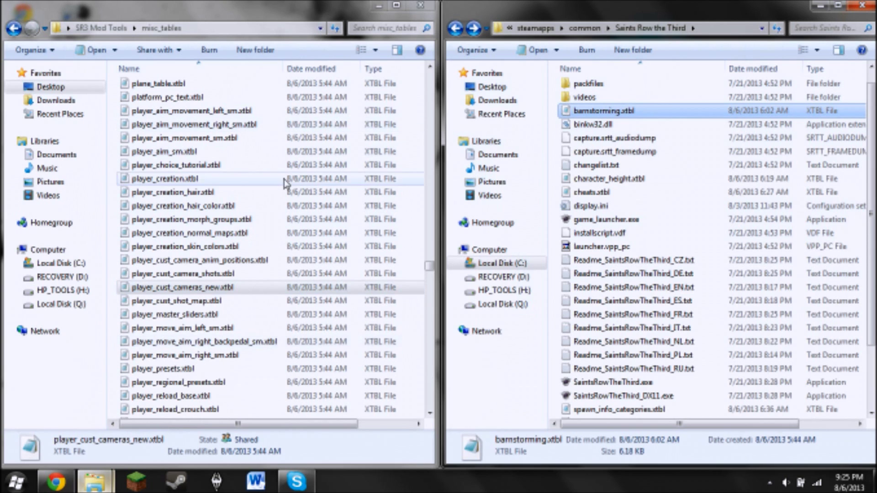
pyautogui.doubleClick(595, 112)
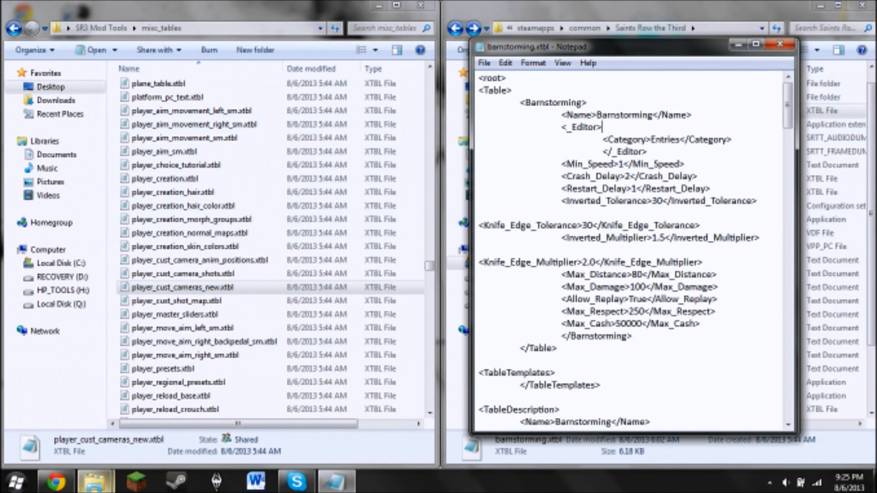
# - Center the barnstorming.xtbl Notepad window and move the cursor to the first line
pyautogui.moveTo(700, 48); pyautogui.dragTo(491, 38)
pyautogui.press('Up')
pyautogui.press('End')
pyautogui.press('Up')
pyautogui.press('Up')
pyautogui.press('Up')
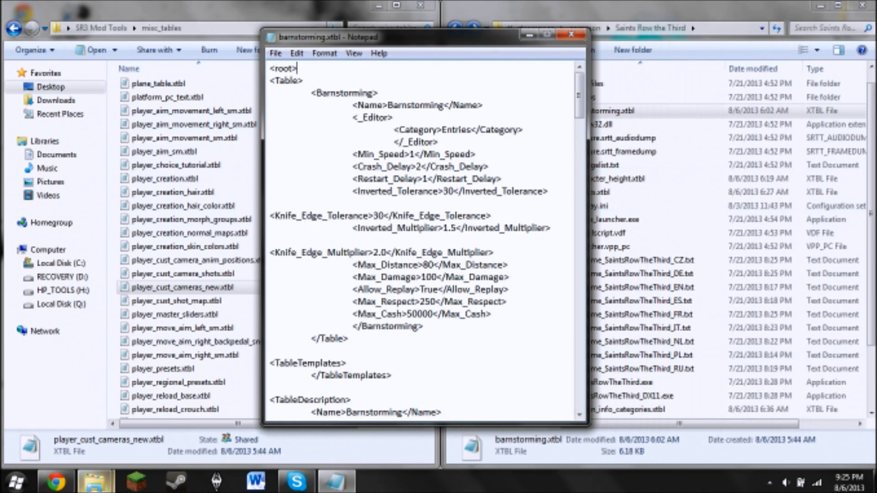
pyautogui.click(378, 92)
pyautogui.click(413, 154)
pyautogui.hotkey('shift', 'Left')
pyautogui.press('Right')
pyautogui.press('Down')
pyautogui.hotkey('shift', 'Right')
pyautogui.doubleClick(411, 154)
pyautogui.click(422, 179)
pyautogui.hotkey('shift', 'Right')
pyautogui.press('Left')
pyautogui.moveTo(322, 216)
pyautogui.mouseDown()
pyautogui.moveTo(271, 216)
pyautogui.moveTo(450, 216)
pyautogui.moveTo(317, 216)
pyautogui.mouseUp()
pyautogui.click(318, 215)
pyautogui.moveTo(387, 227); pyautogui.dragTo(488, 228)
pyautogui.click(495, 227)
pyautogui.press('Right')
pyautogui.press('Right')
pyautogui.press('Right')
pyautogui.hotkey('shift', 'Left')
pyautogui.hotkey('shift', 'Left')
pyautogui.hotkey('shift', 'Left')
pyautogui.press('Left')
pyautogui.press('Left')
pyautogui.hotkey('shift', 'Right')
pyautogui.hotkey('shift', 'Right')
pyautogui.hotkey('shift', 'Right')
pyautogui.hotkey('shift', 'Right')
pyautogui.hotkey('shift', 'Right')
pyautogui.press('Right')
pyautogui.moveTo(457, 252); pyautogui.dragTo(427, 252)
pyautogui.click(426, 252)
pyautogui.moveTo(425, 290)
pyautogui.mouseDown()
pyautogui.moveTo(403, 289)
pyautogui.moveTo(444, 302)
pyautogui.moveTo(408, 265)
pyautogui.moveTo(354, 277)
pyautogui.moveTo(431, 302)
pyautogui.mouseUp()
pyautogui.moveTo(422, 252); pyautogui.dragTo(456, 314)
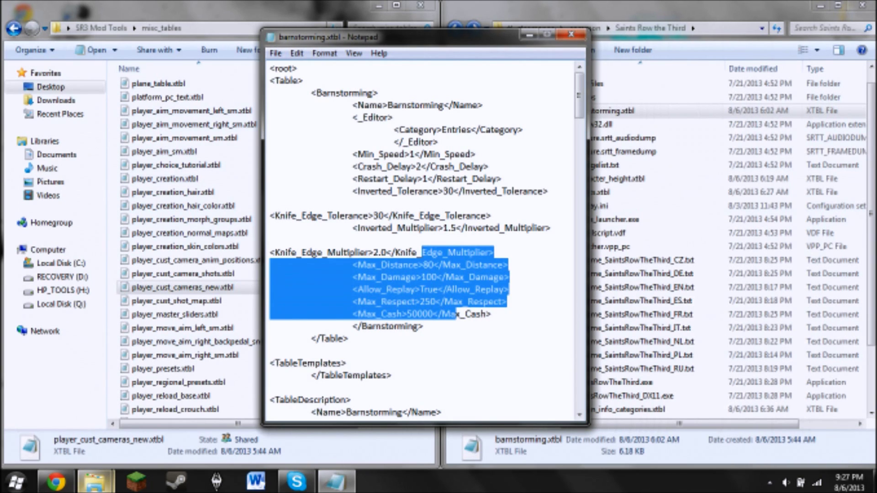
pyautogui.click(437, 289)
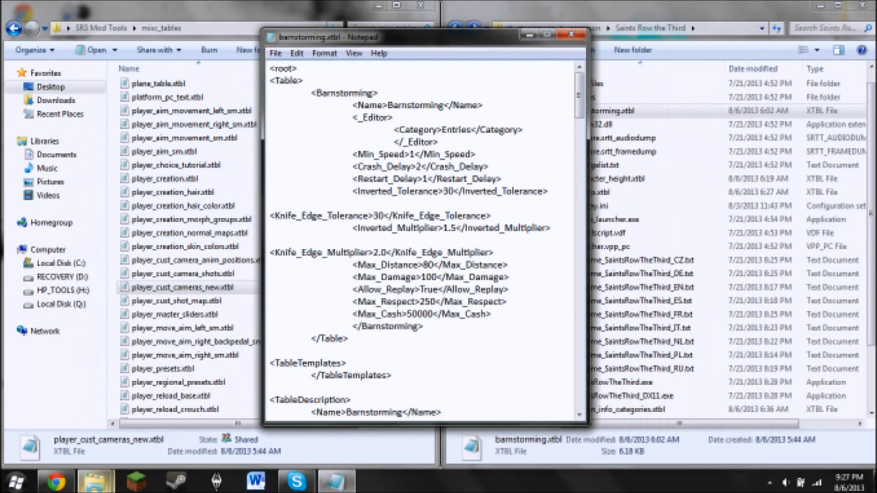
pyautogui.moveTo(418, 302); pyautogui.dragTo(435, 302)
pyautogui.click(435, 301)
pyautogui.moveTo(433, 314); pyautogui.dragTo(406, 314)
# - Review barnstorming.xtbl, save it with File > Save, and close Notepad
pyautogui.click(407, 314)
pyautogui.scroll(-5, 407, 314)
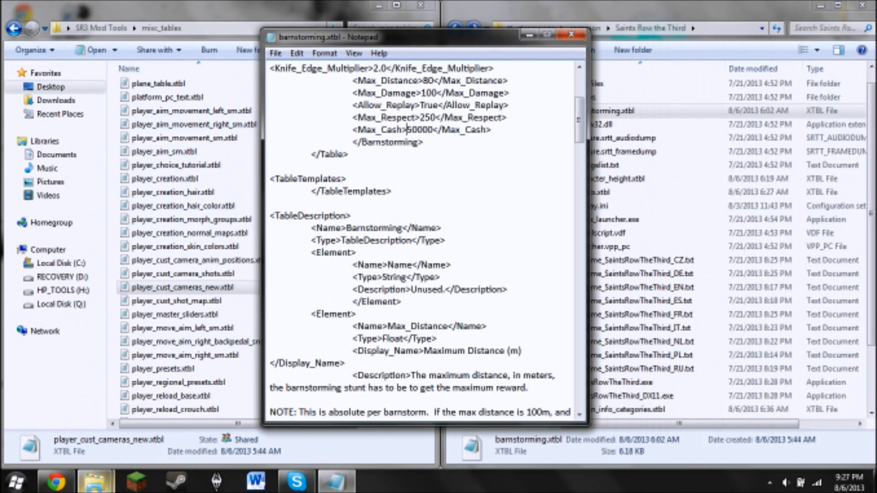
pyautogui.scroll(-2, 425, 240)
pyautogui.scroll(-4, 423, 240)
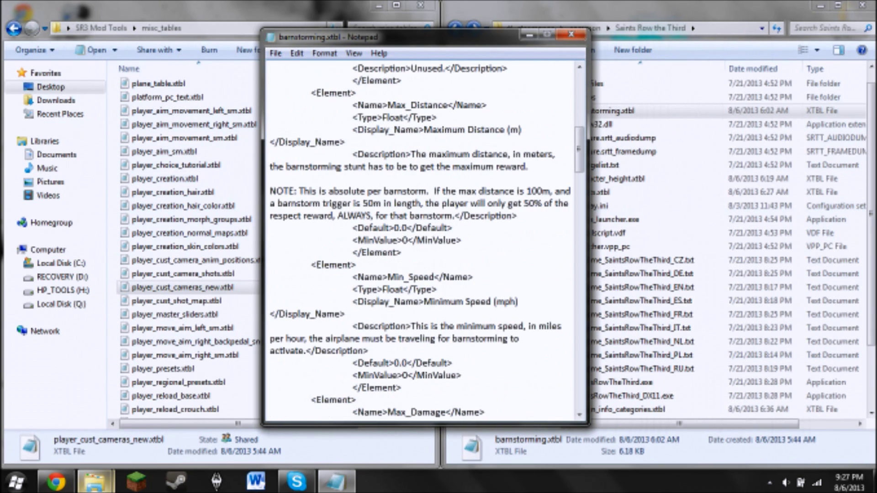
pyautogui.scroll(11, 425, 240)
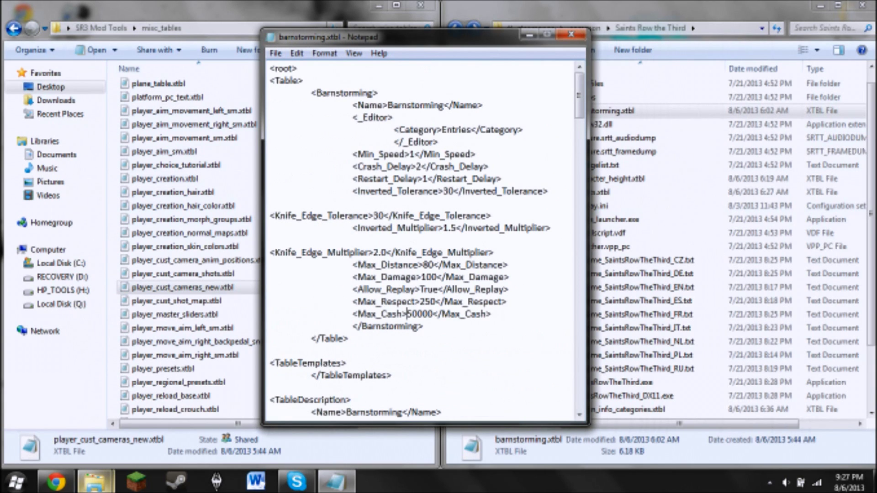
pyautogui.click(275, 53)
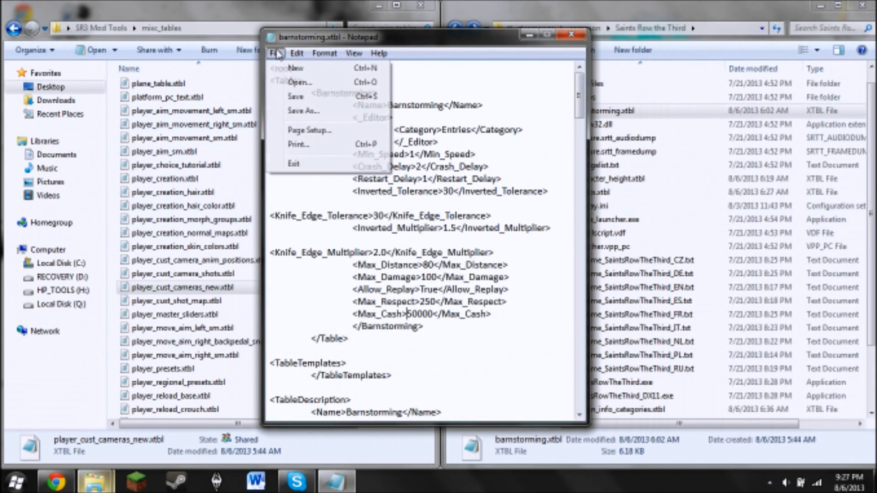
pyautogui.click(306, 98)
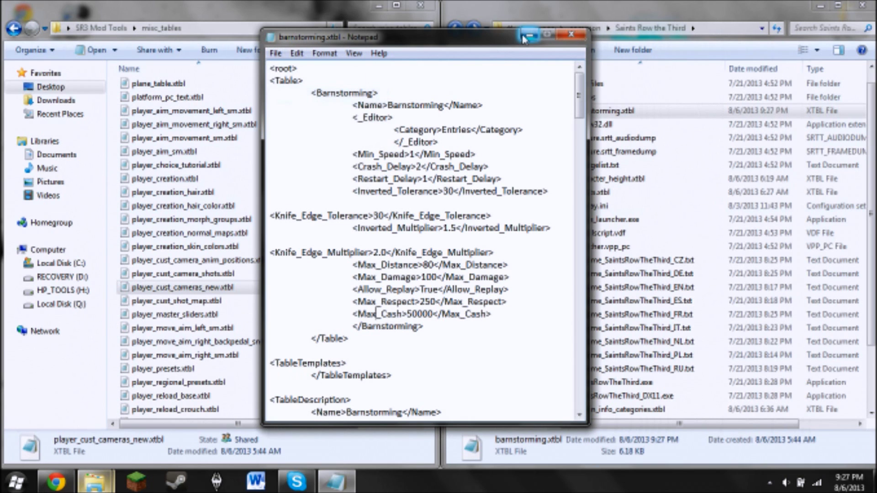
pyautogui.click(571, 34)
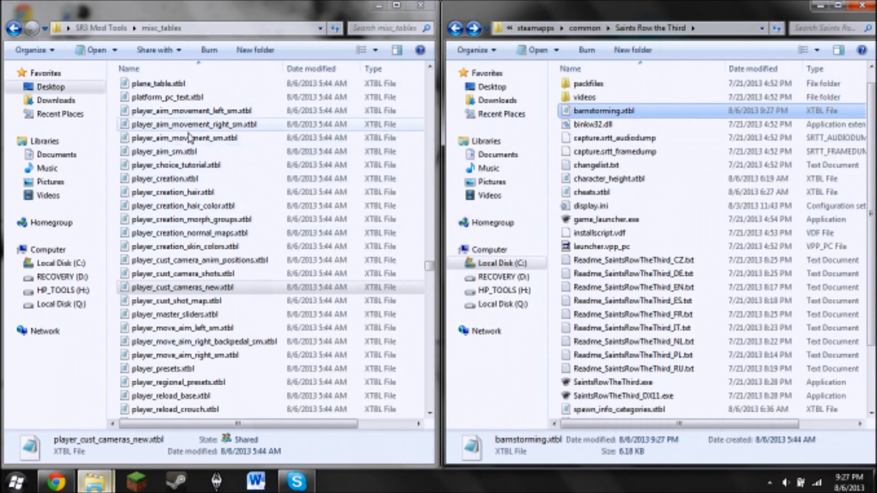
pyautogui.click(429, 94)
pyautogui.moveTo(429, 265); pyautogui.dragTo(429, 135)
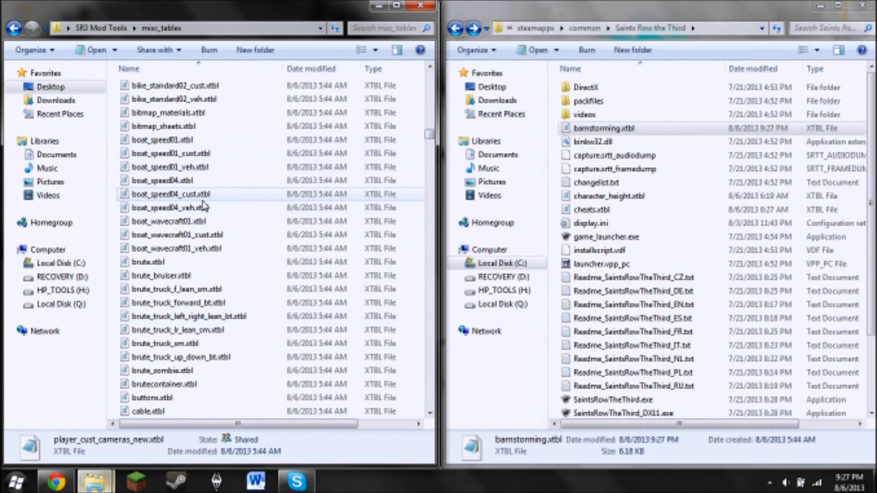
pyautogui.scroll(12, 202, 206)
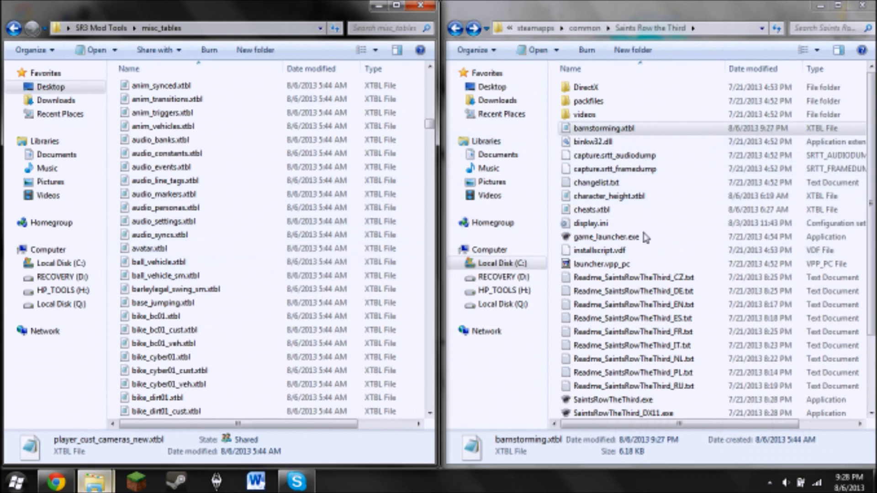
pyautogui.click(615, 9)
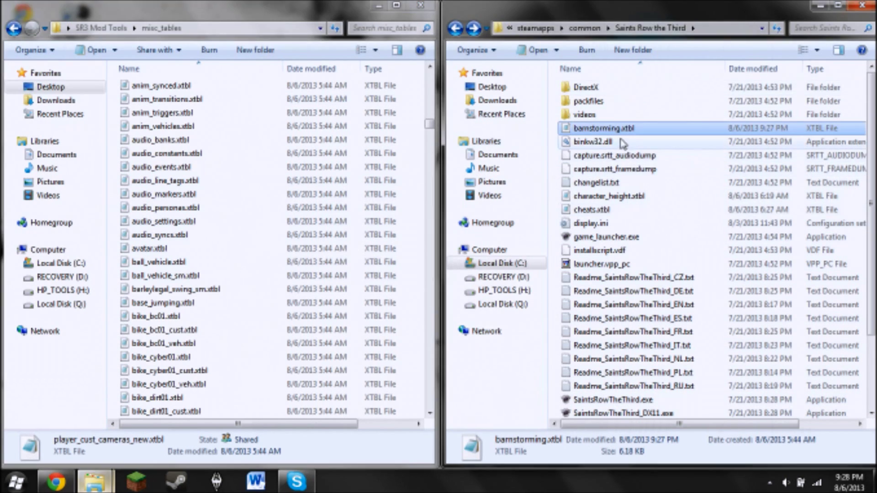